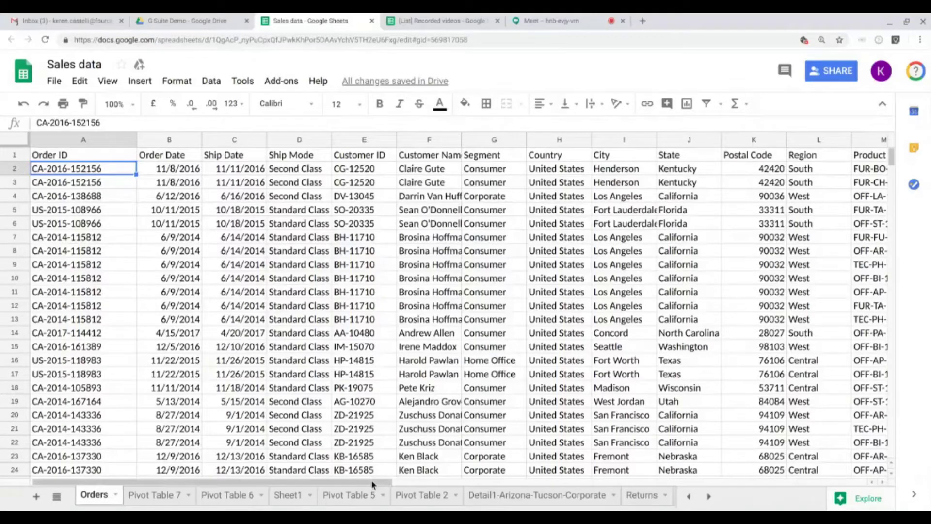
- Scroll sideways across the Orders sheet's columns and back
drag(208, 481, 383, 481)
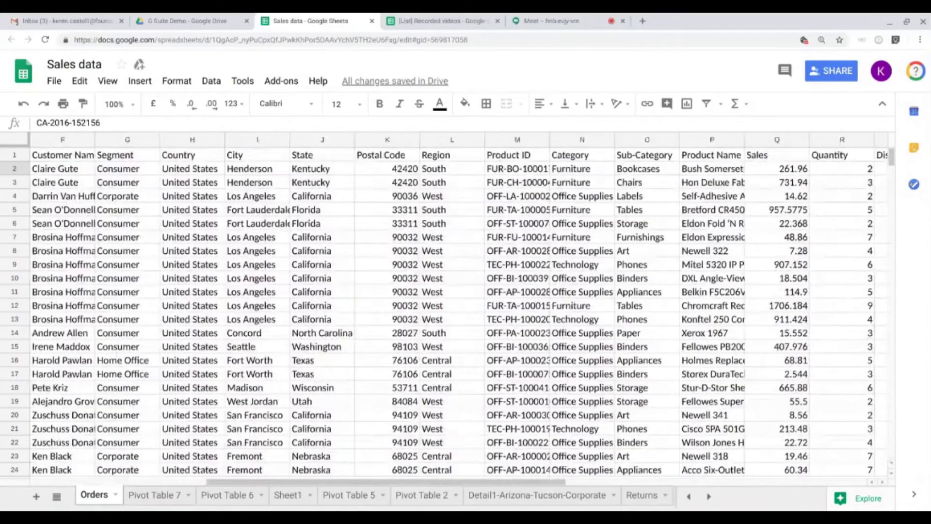
scroll(459, 311, right, 3)
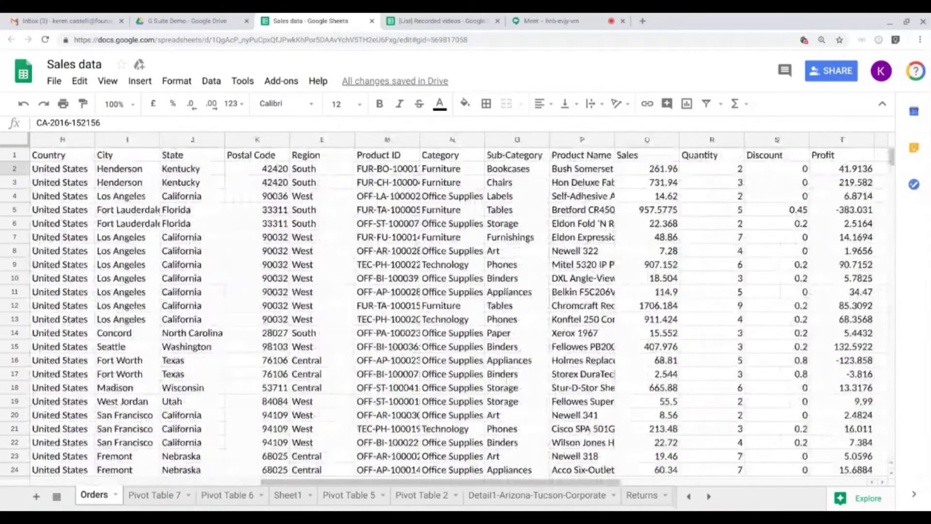
scroll(459, 311, right, 2)
scroll(459, 311, left, 2)
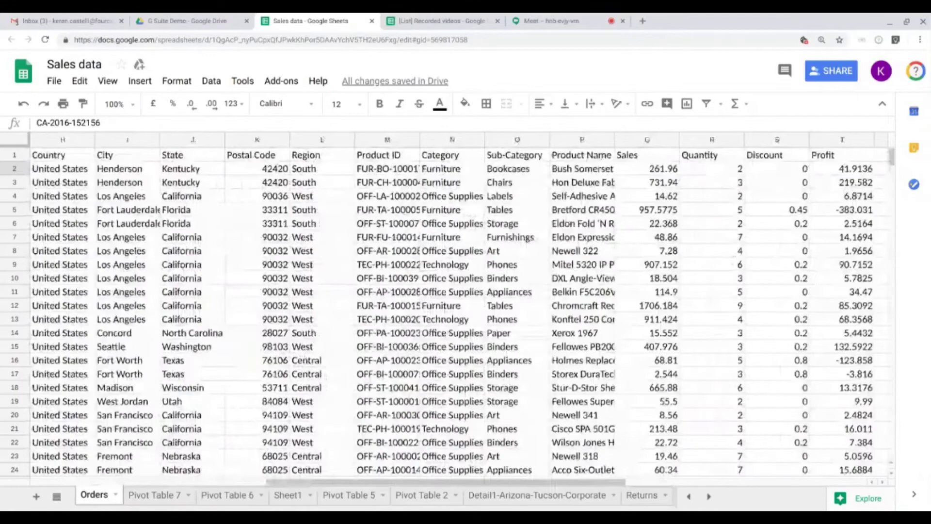
scroll(284, 330, left, 5)
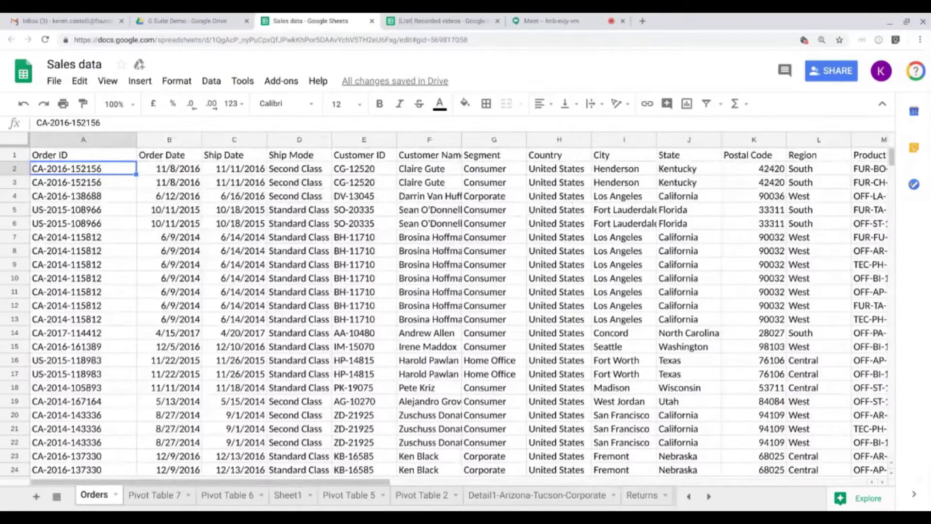
- Select header row 1, then scroll down and up through the orders
click(9, 155)
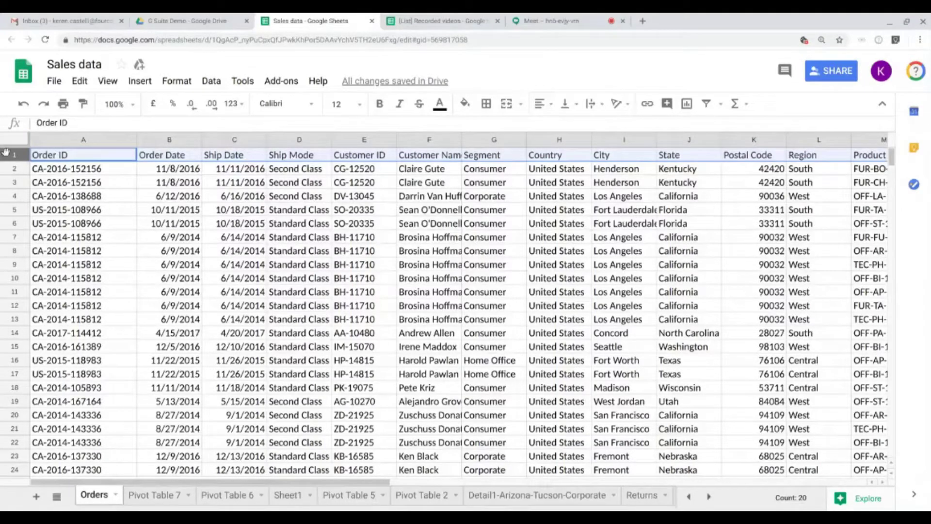
click(146, 220)
scroll(147, 220, down, 3)
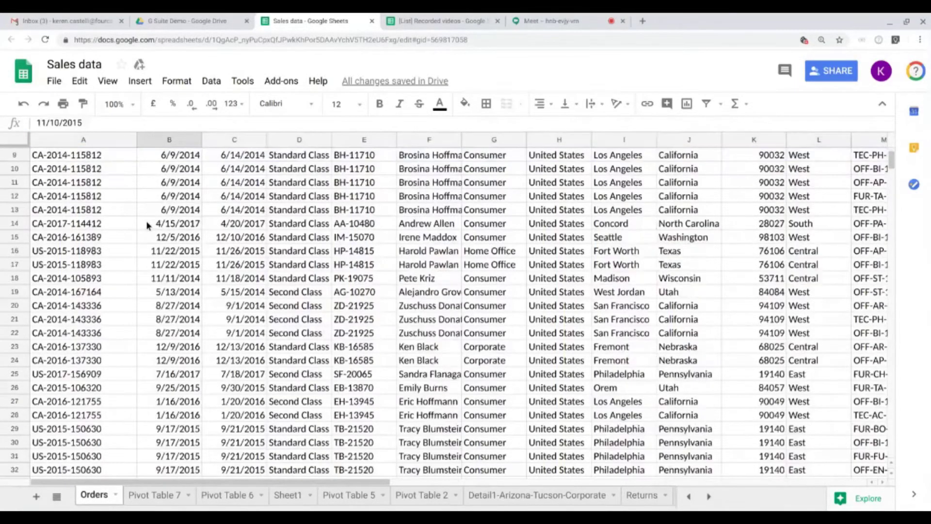
scroll(147, 225, down, 4)
scroll(146, 225, up, 7)
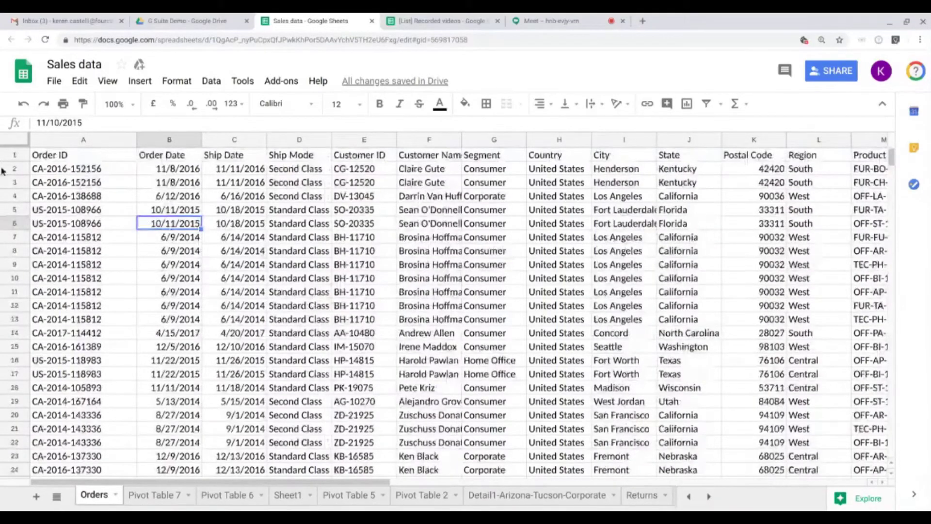
scroll(144, 339, down, 6)
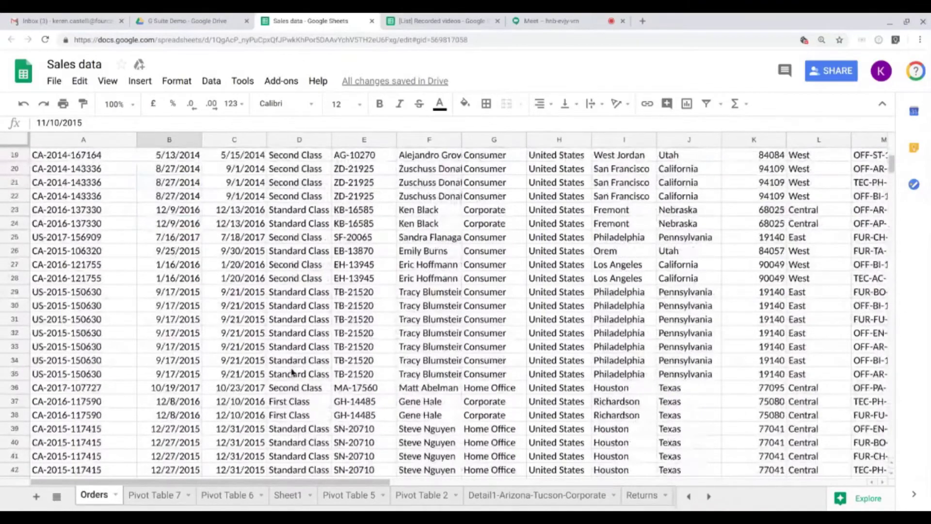
scroll(150, 318, up, 6)
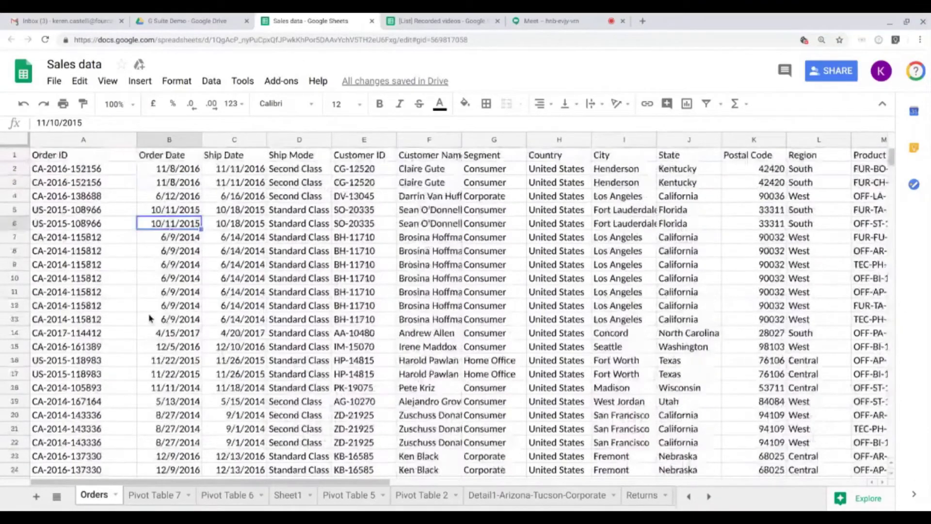
- Freeze the sheet below row 1 and scroll to confirm the header stays visible
click(9, 153)
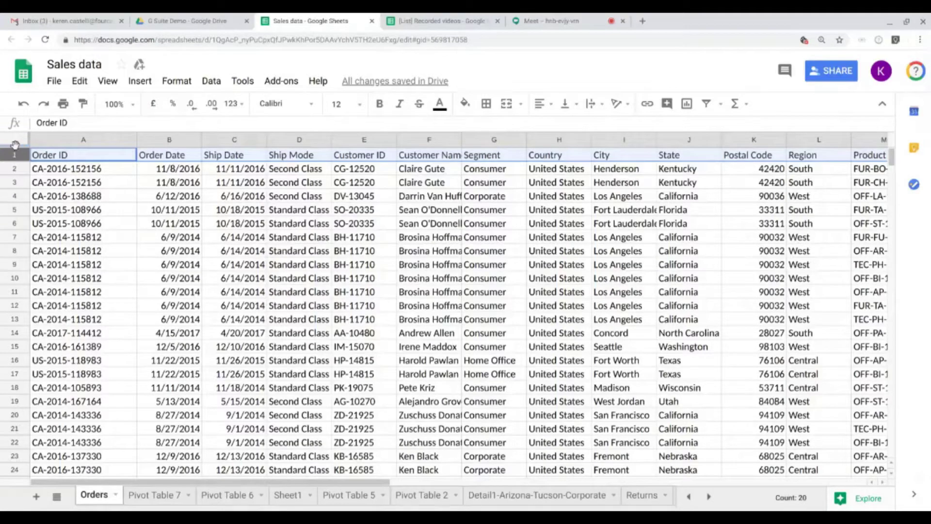
drag(15, 144, 14, 156)
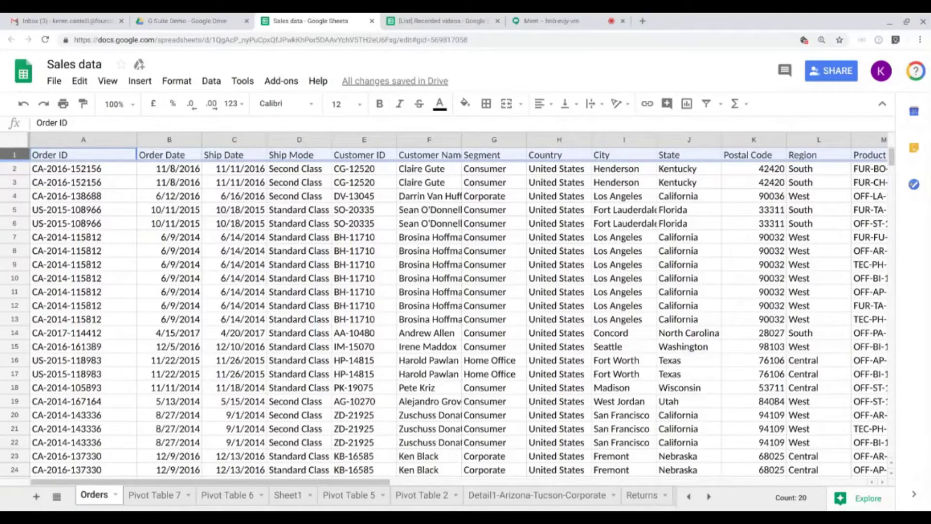
click(234, 280)
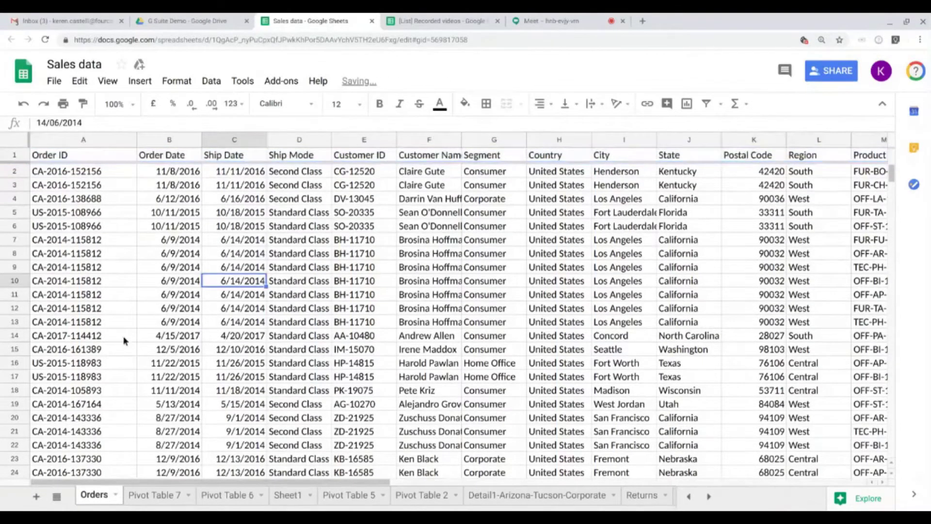
scroll(124, 341, down, 8)
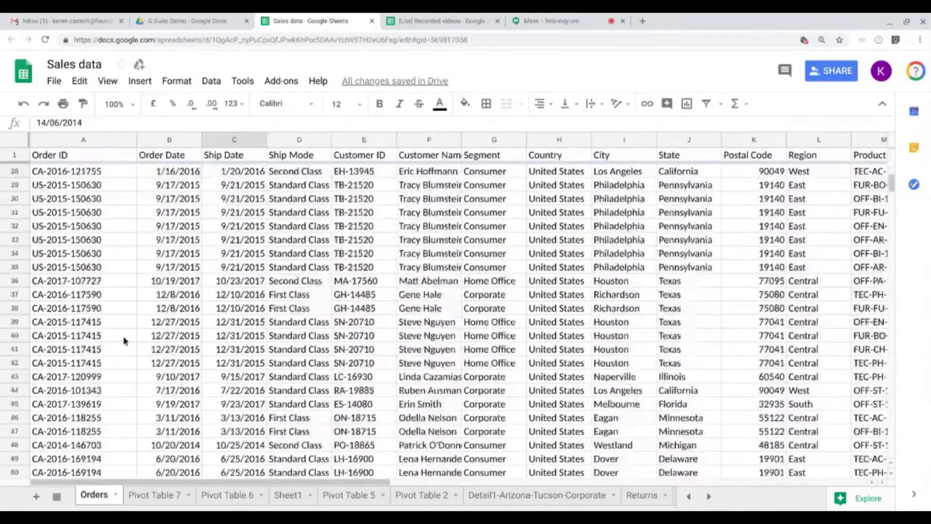
scroll(123, 340, up, 8)
scroll(124, 341, down, 20)
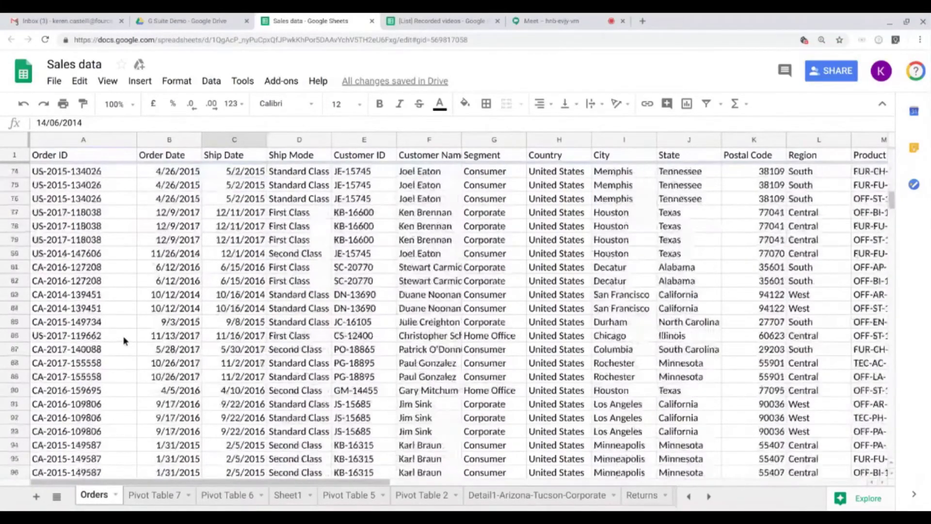
scroll(124, 341, up, 20)
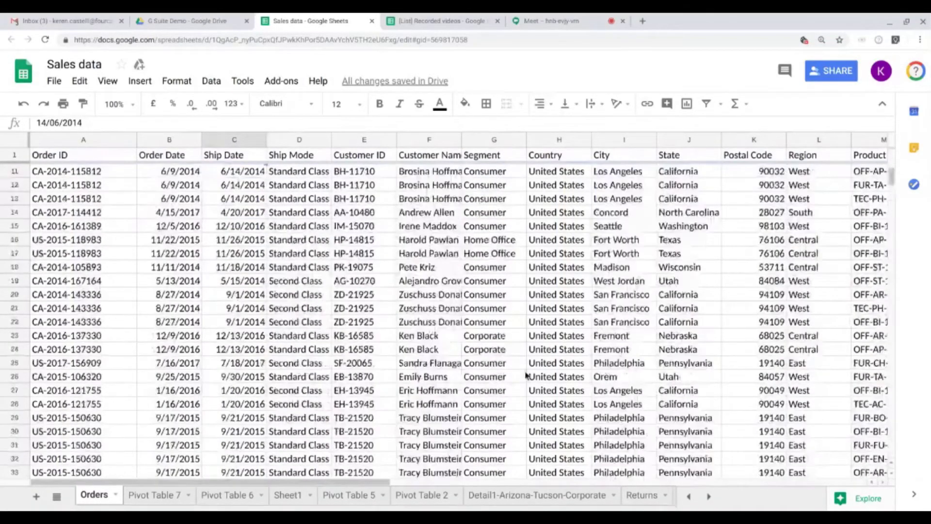
scroll(337, 337, down, 20)
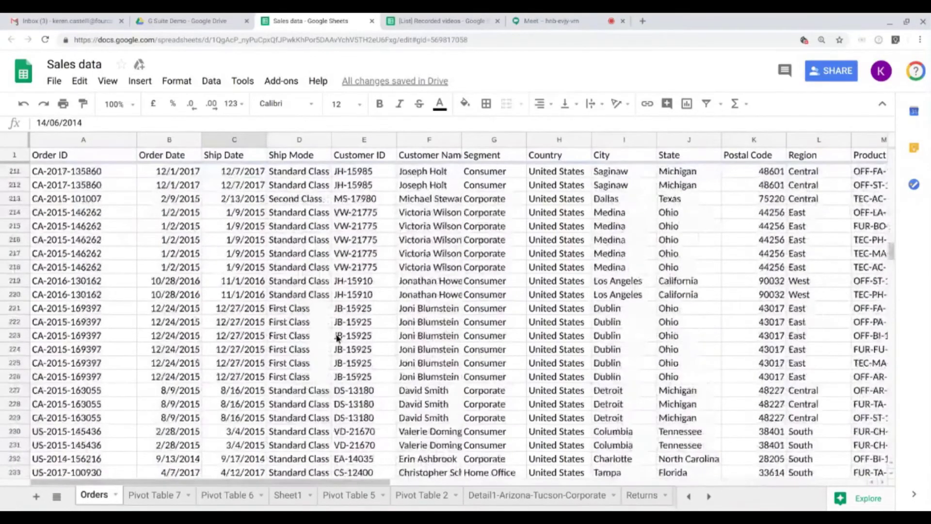
scroll(337, 337, up, 20)
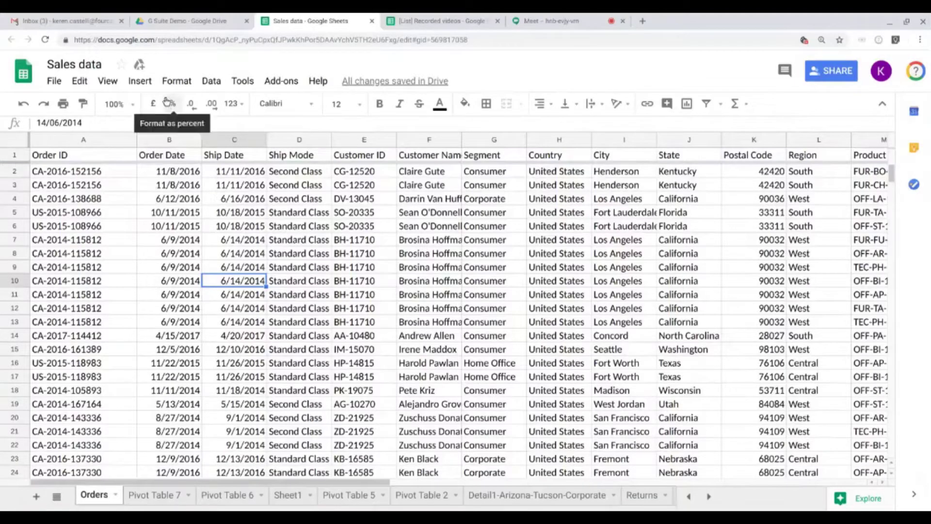
- Open the Format menu from the menu bar
click(177, 81)
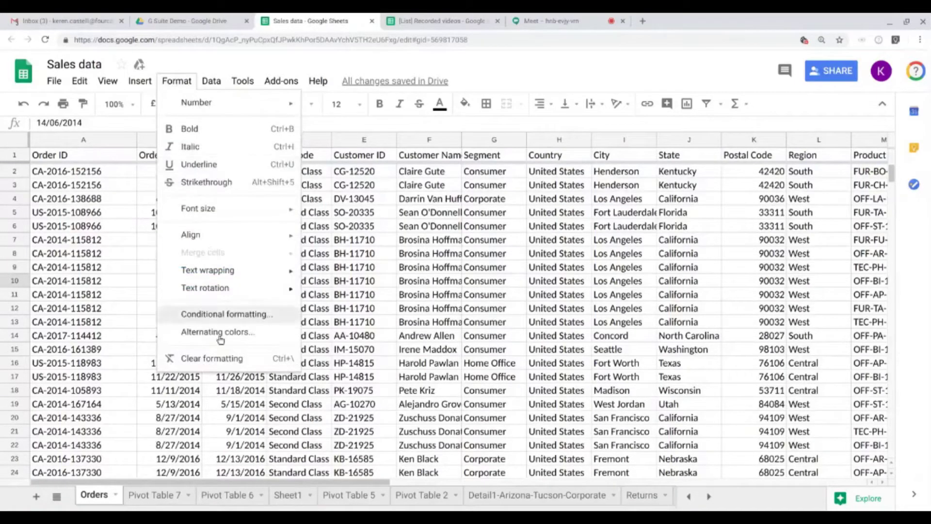
- Apply the yellow alternating-colors style with a darker header row to A1:T758
click(178, 335)
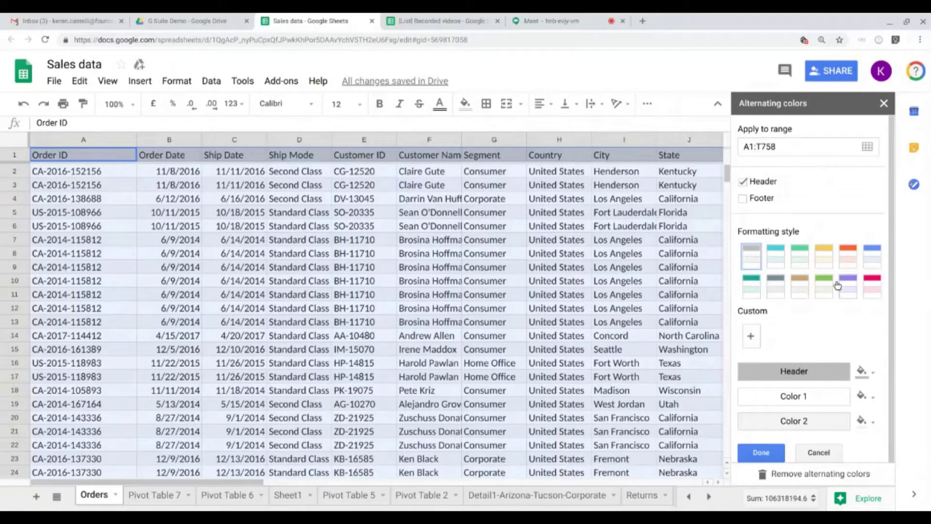
click(746, 290)
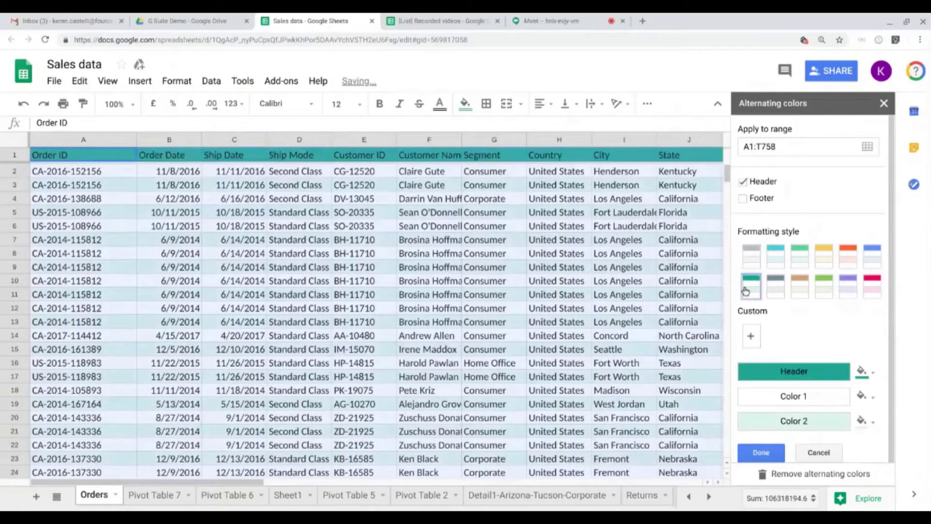
click(822, 258)
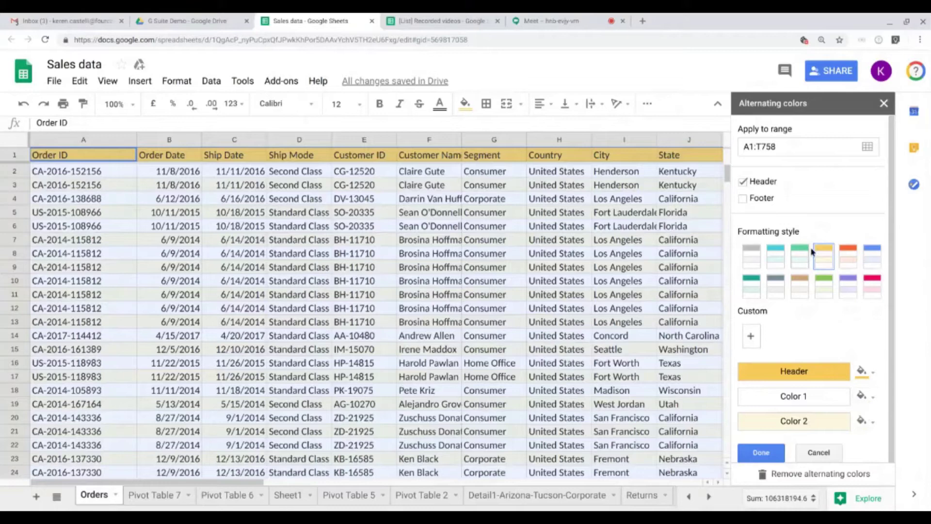
click(761, 451)
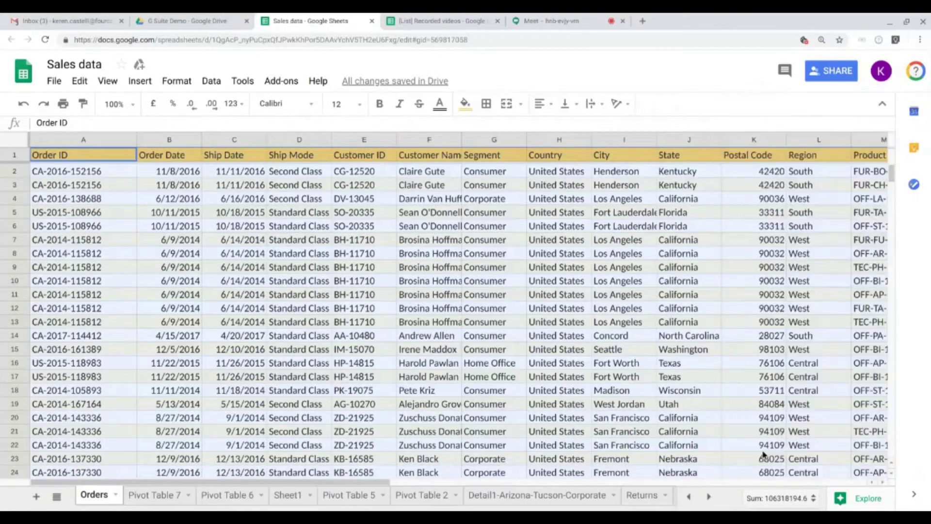
click(312, 332)
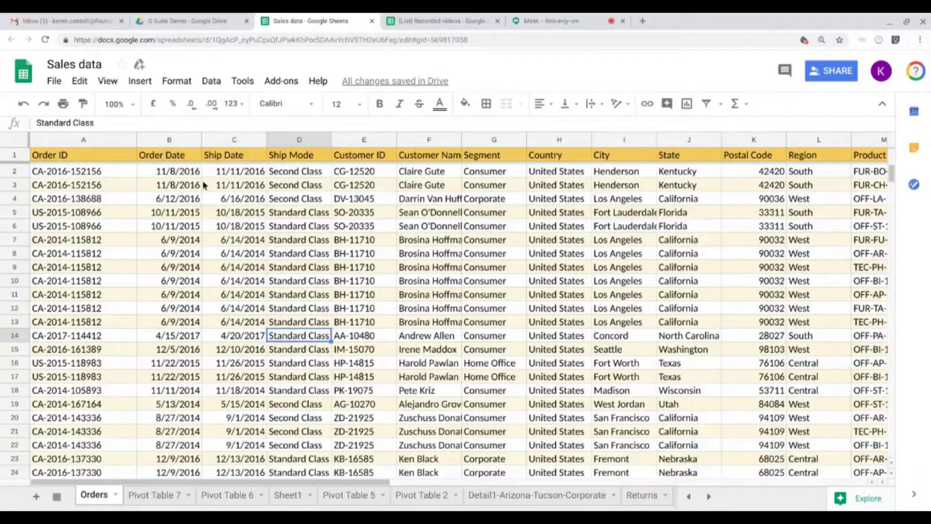
- Select columns B and C, Order Date and Ship Date, together
click(166, 140)
click(240, 141)
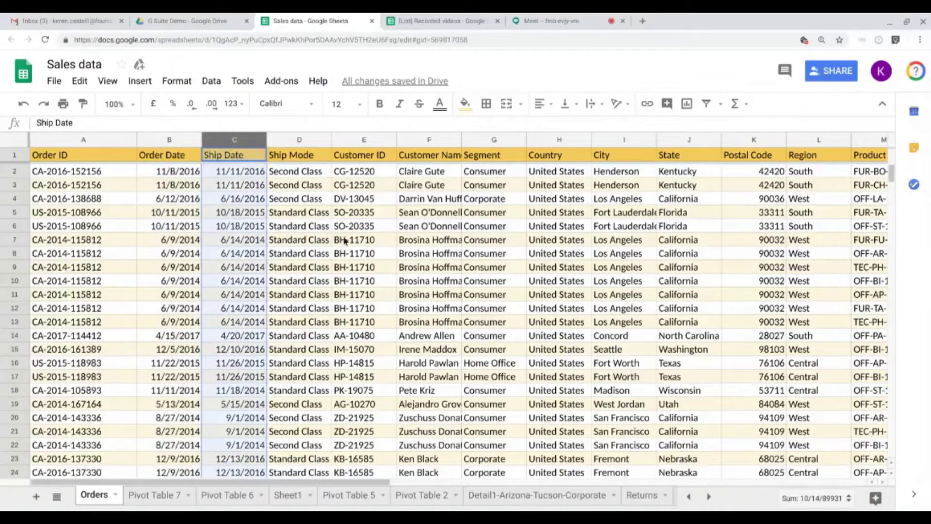
click(303, 241)
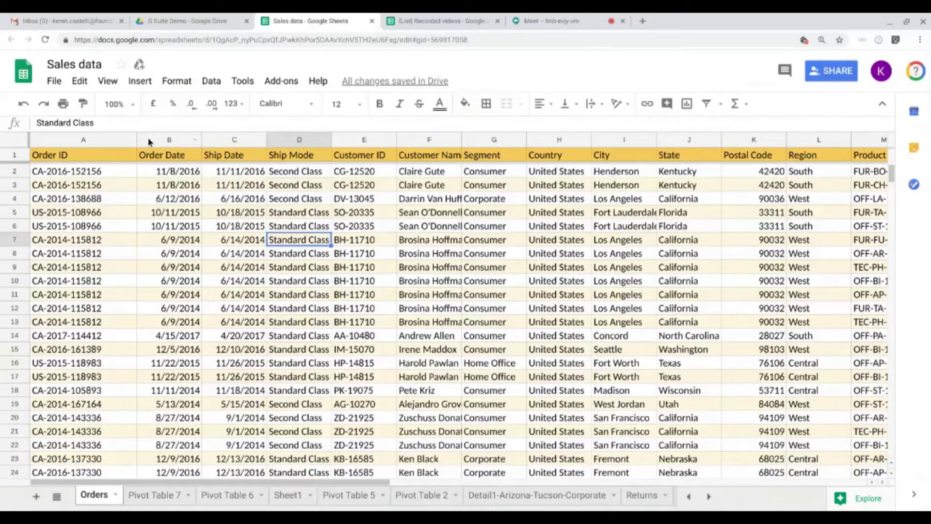
click(167, 141)
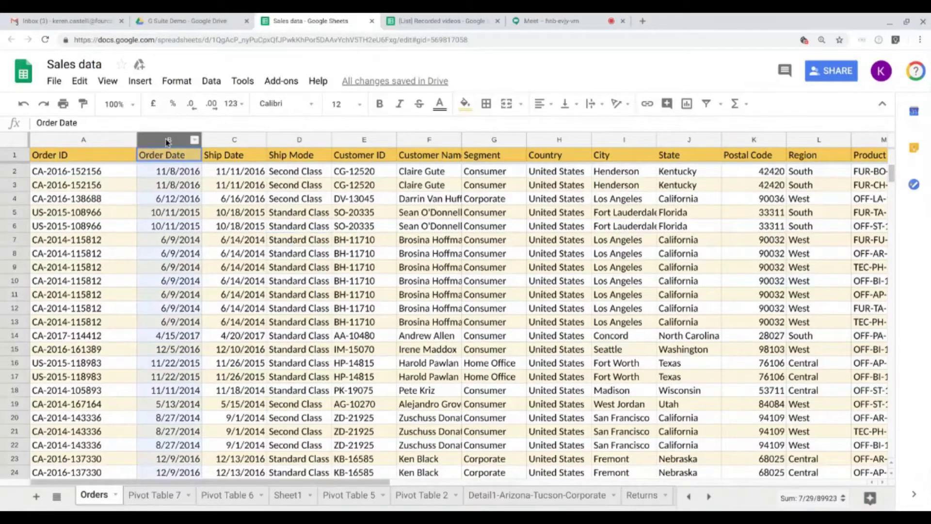
key(shift+Right)
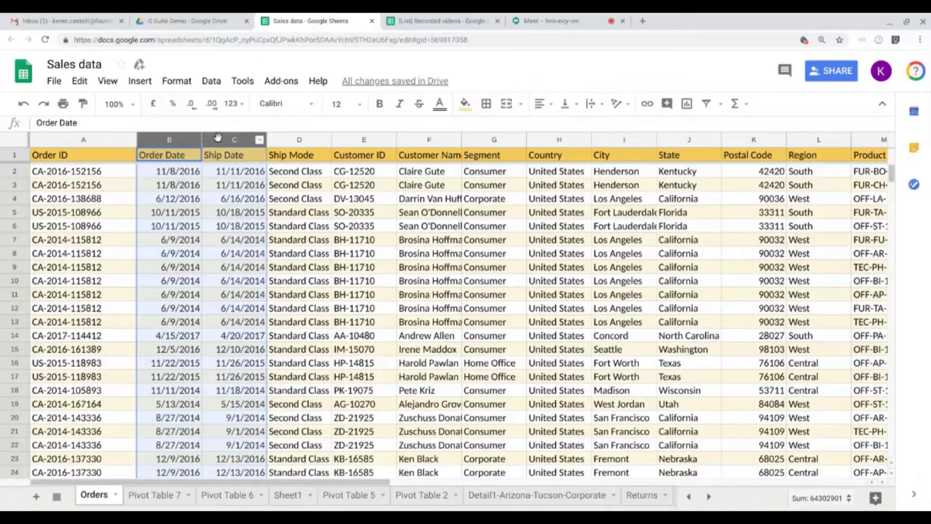
- Apply the 5-Aug-1930 date format to the Order Date and Ship Date columns
click(236, 104)
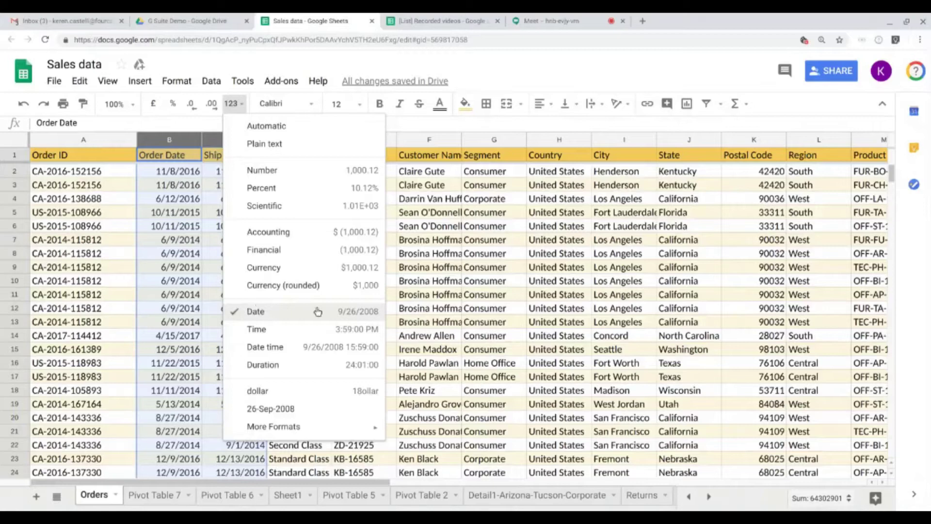
mouse_move(255, 429)
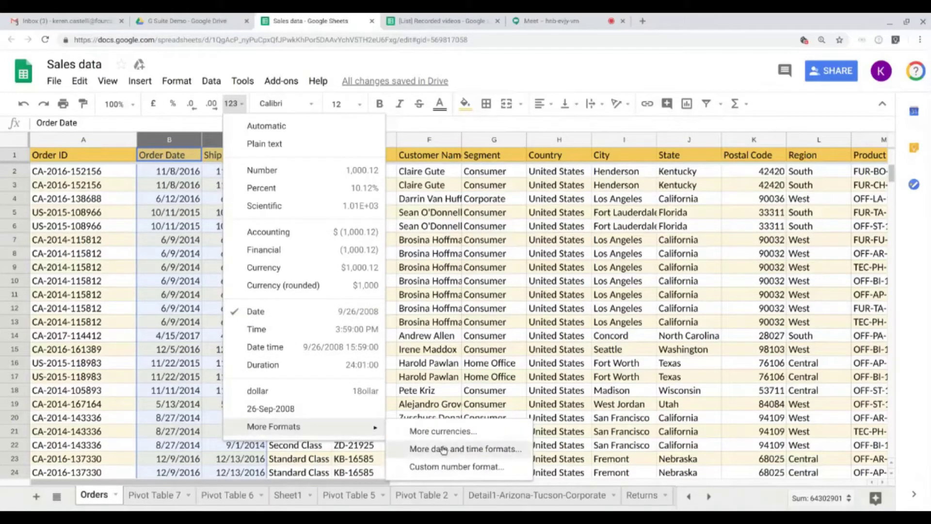
click(479, 450)
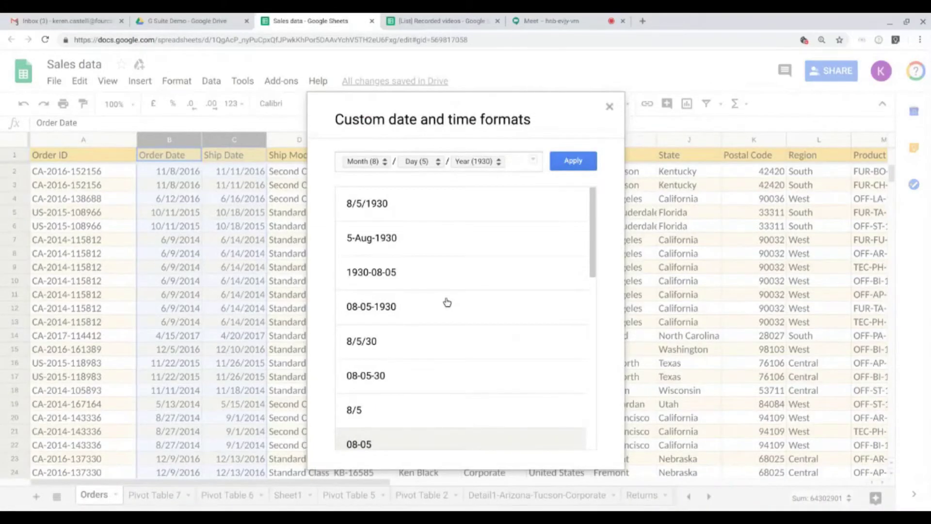
scroll(436, 222, down, 4)
scroll(437, 222, down, 2)
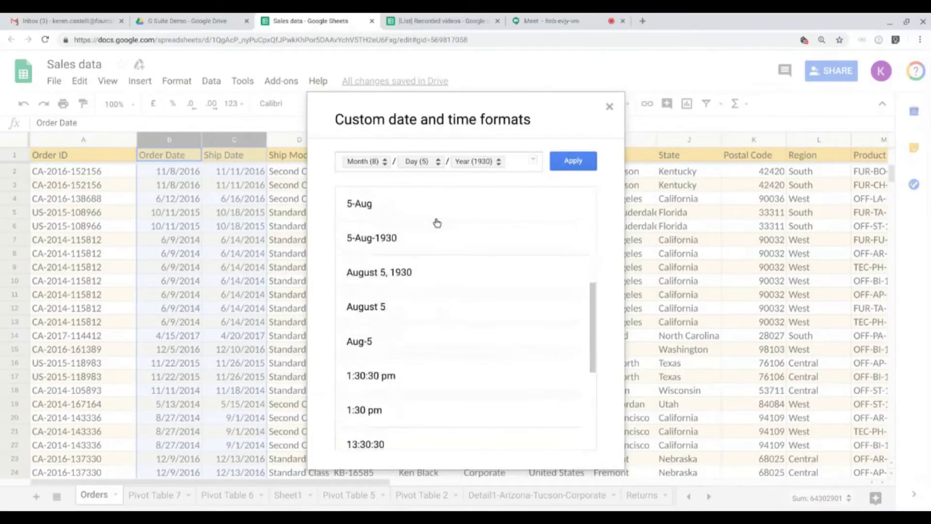
scroll(436, 242, down, 4)
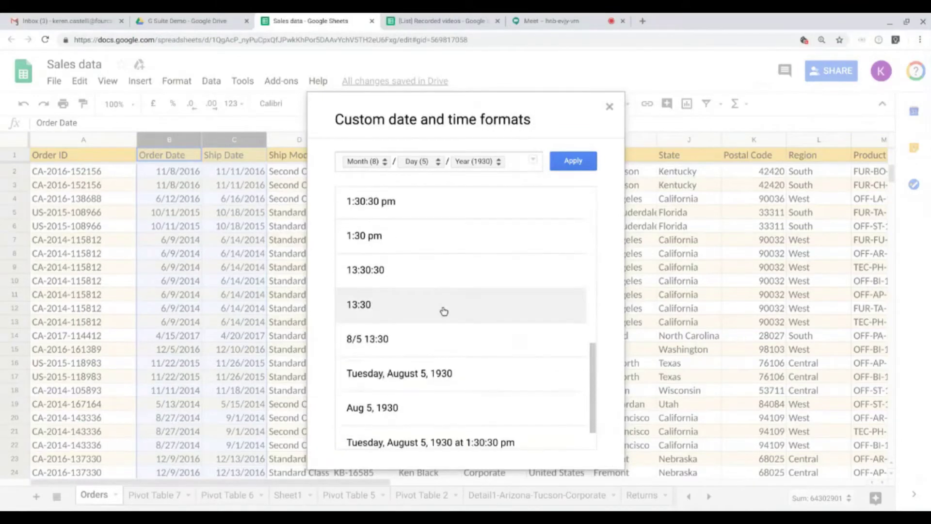
scroll(444, 311, up, 4)
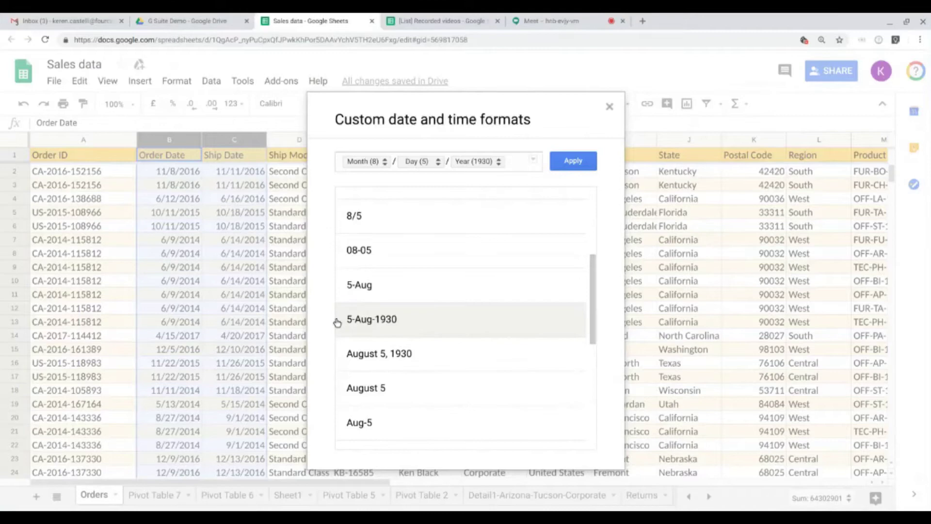
click(385, 321)
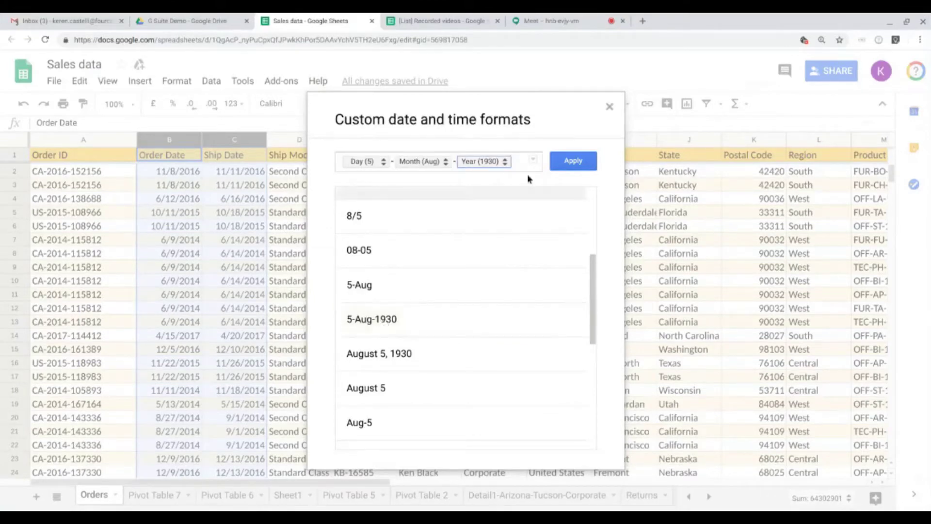
click(585, 158)
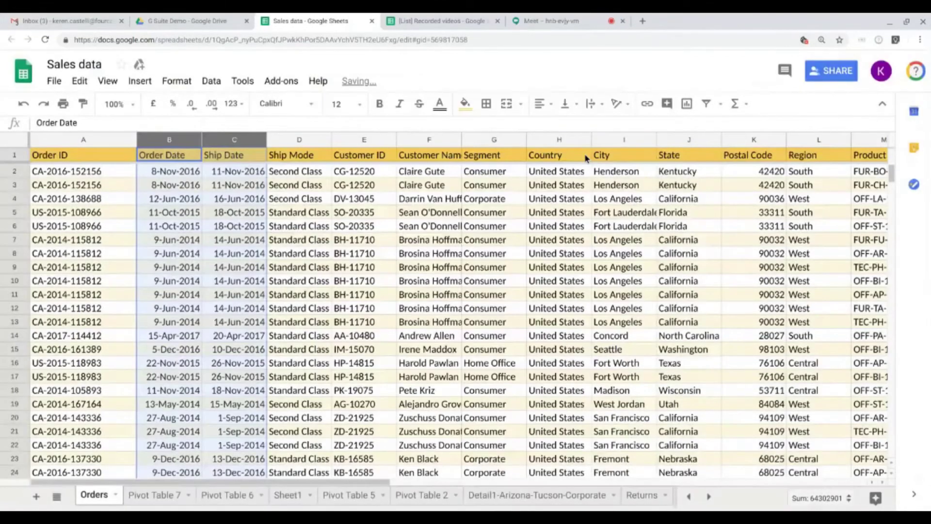
click(362, 198)
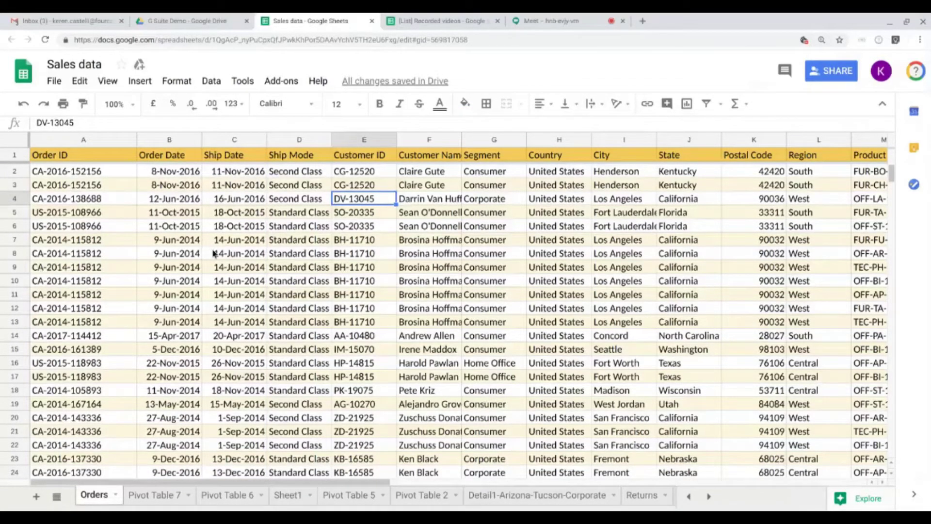
- Select Sales column Q and bring up the More Formats number options
scroll(367, 483, right, 3)
scroll(367, 484, right, 7)
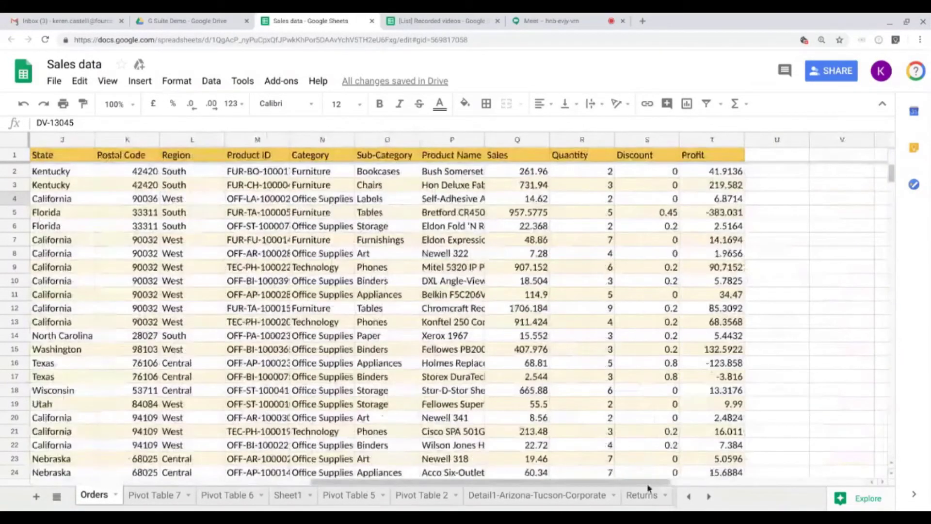
click(506, 140)
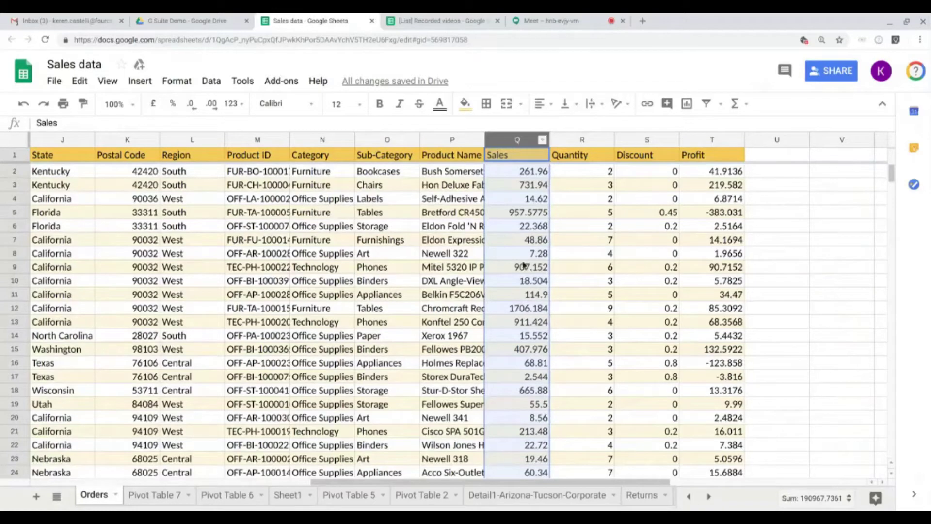
click(524, 282)
click(516, 139)
click(236, 105)
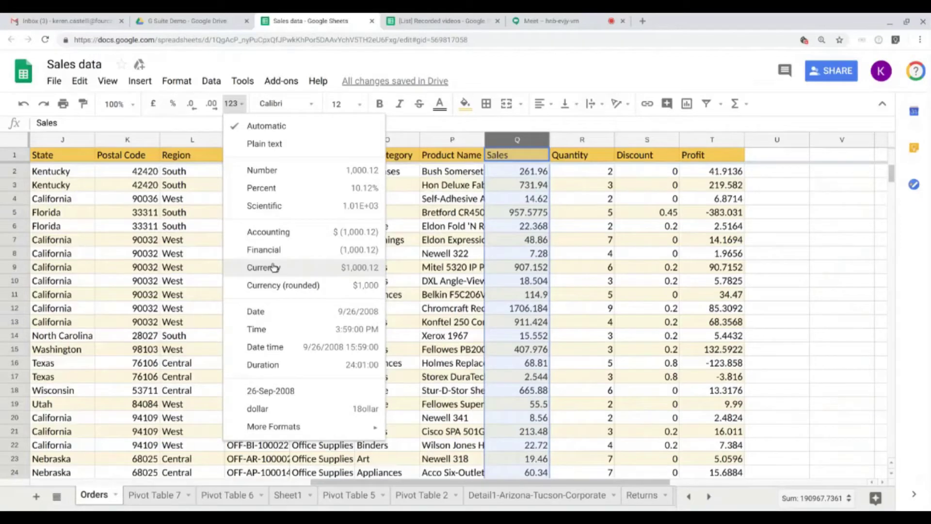
mouse_move(267, 426)
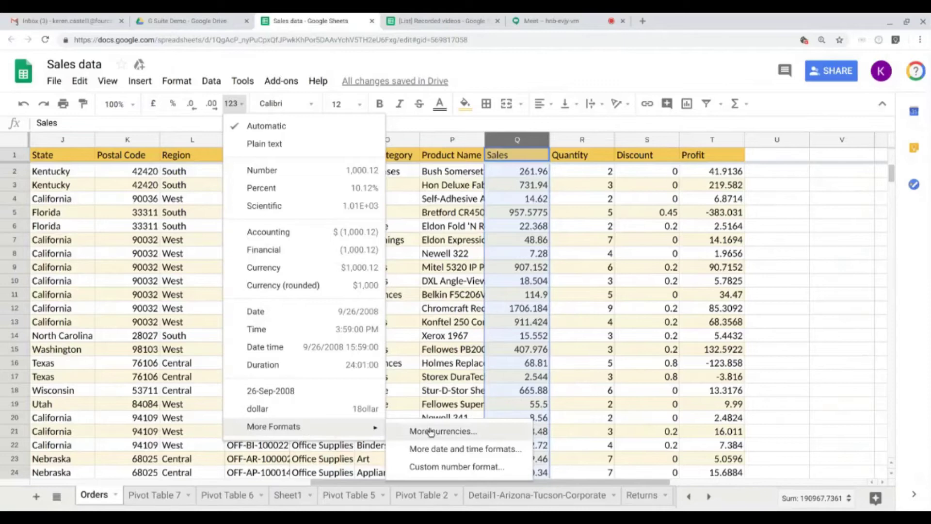
- Format the Sales column as Euro currency, e.g. €261.96, and scroll to check
click(449, 431)
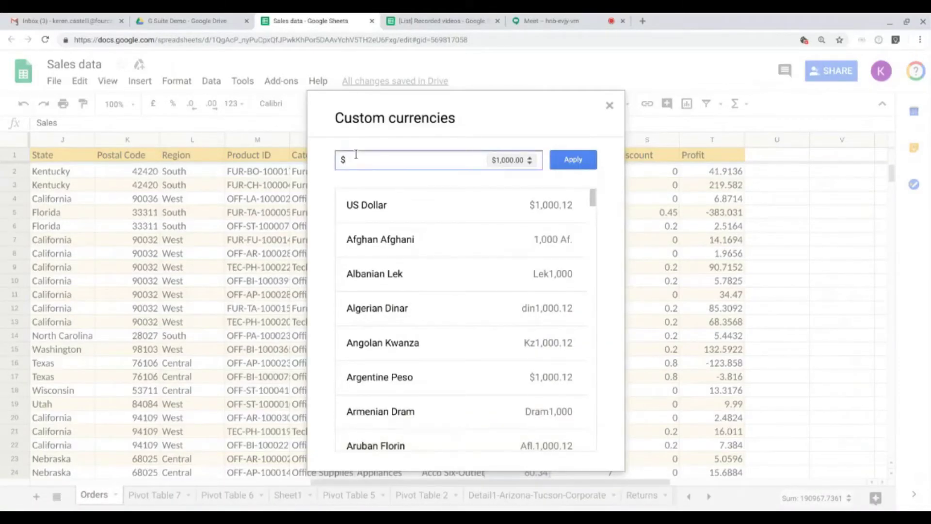
key(BackSpace)
text(eur)
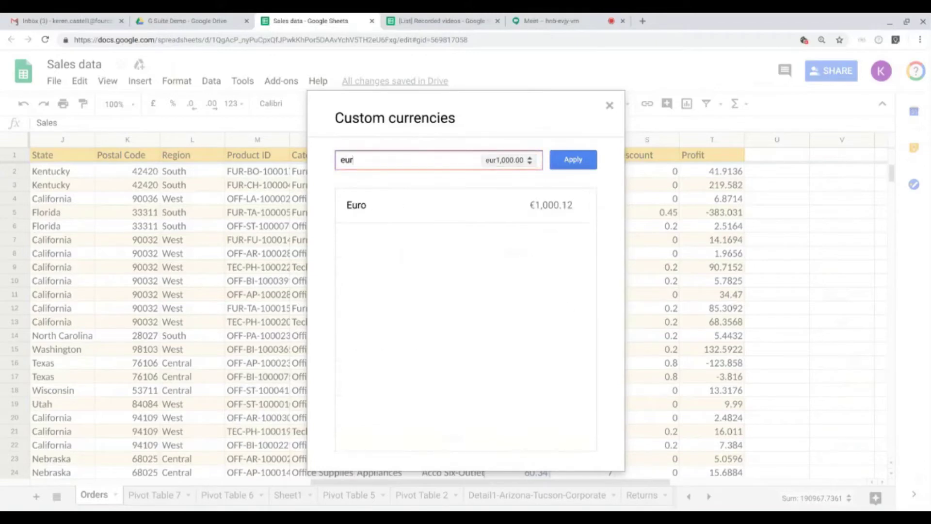
click(385, 209)
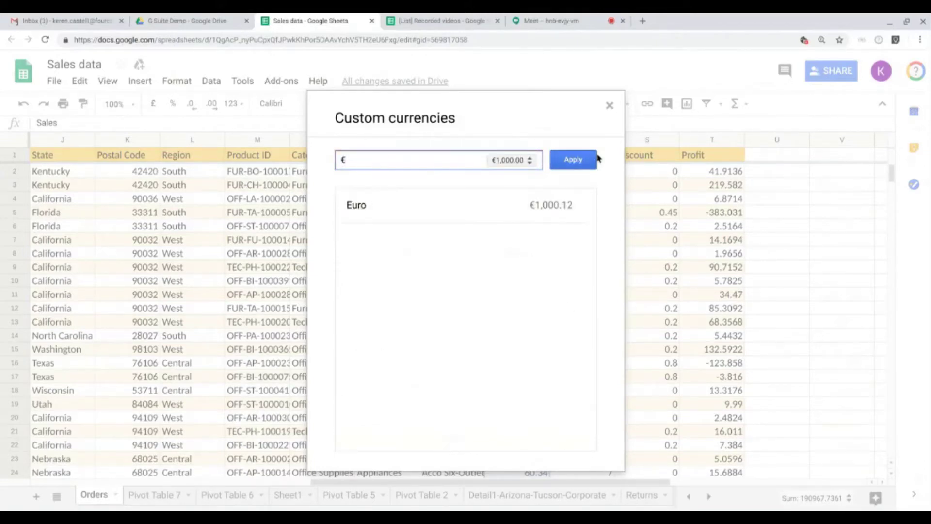
click(574, 160)
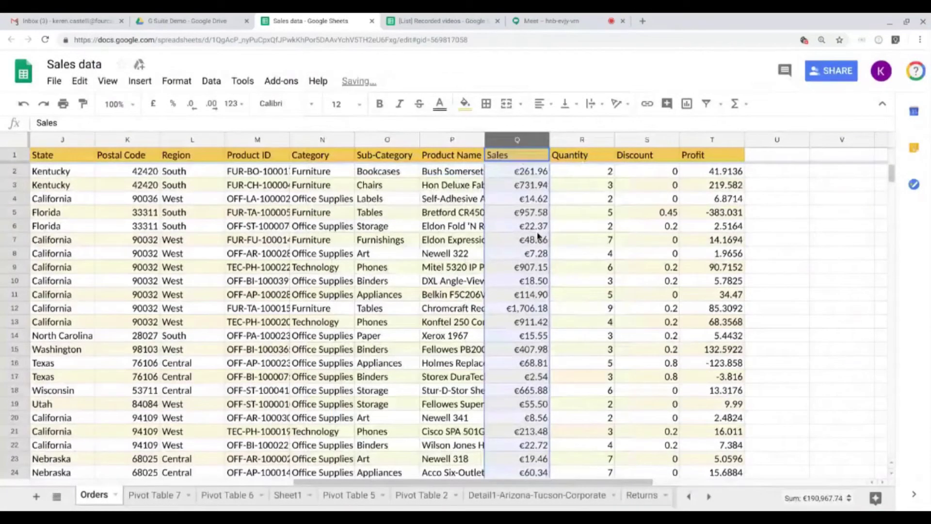
scroll(542, 278, down, 3)
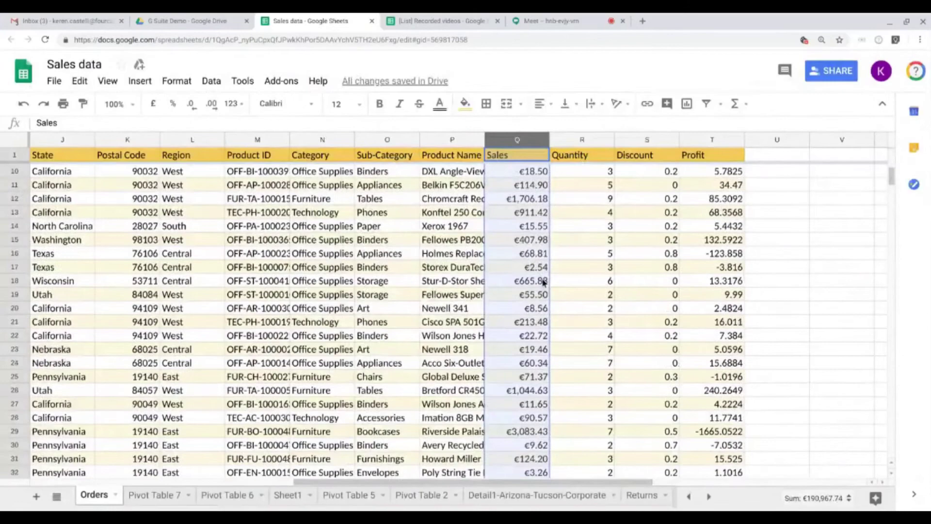
scroll(543, 282, down, 3)
click(596, 291)
scroll(531, 310, down, 6)
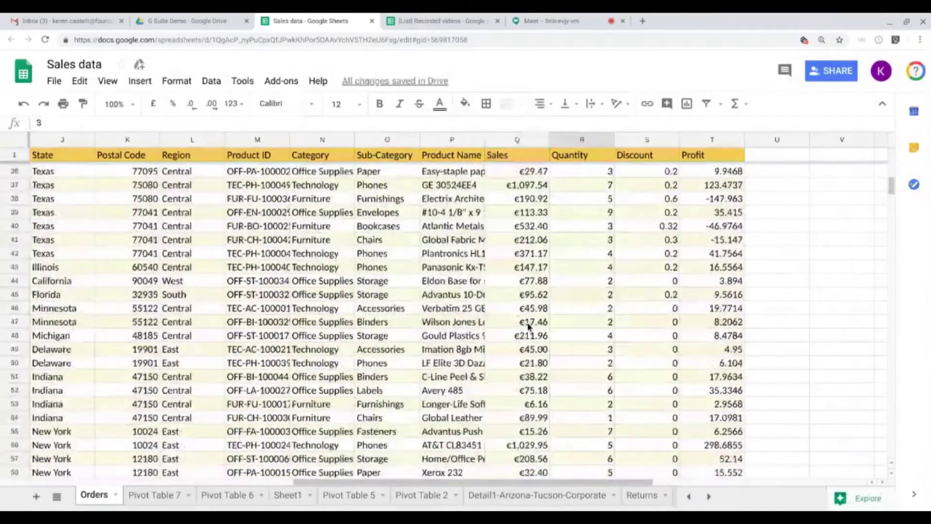
scroll(511, 351, down, 3)
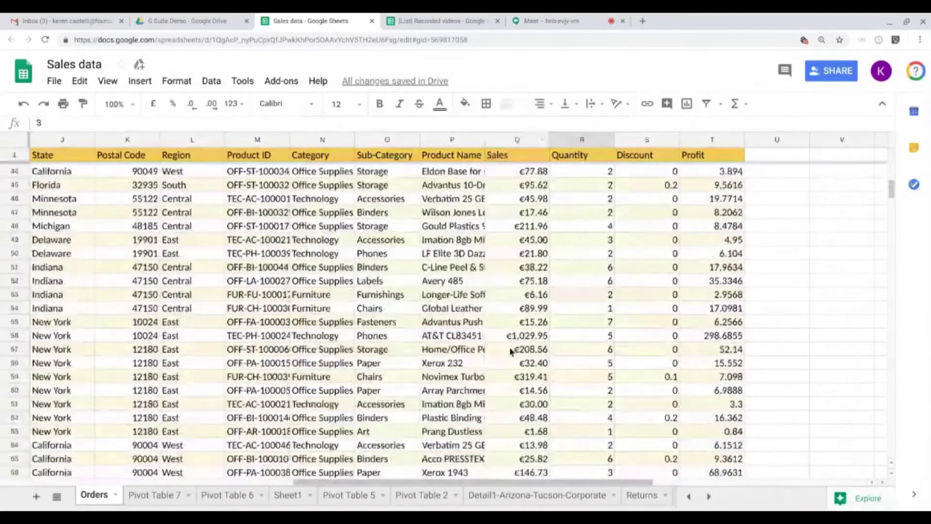
scroll(512, 351, up, 15)
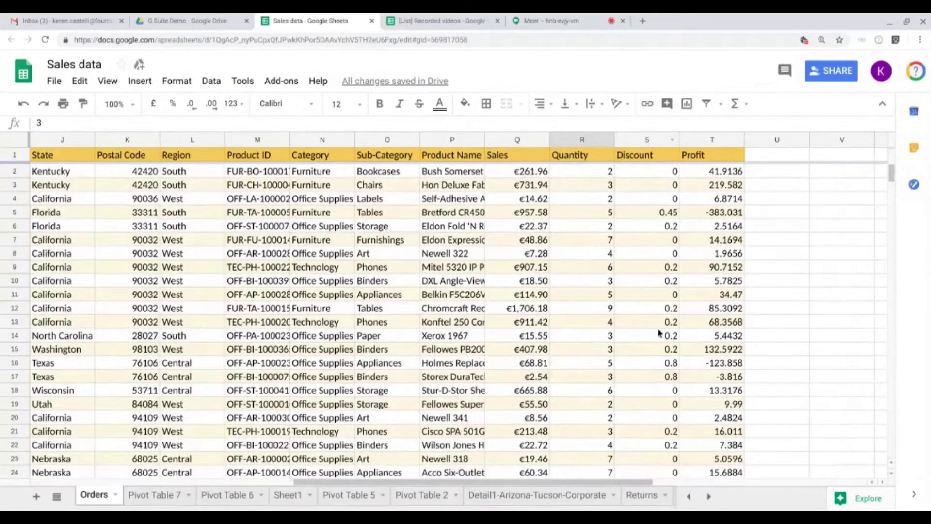
- Format Discount column S as Percent with zero decimal places
click(646, 139)
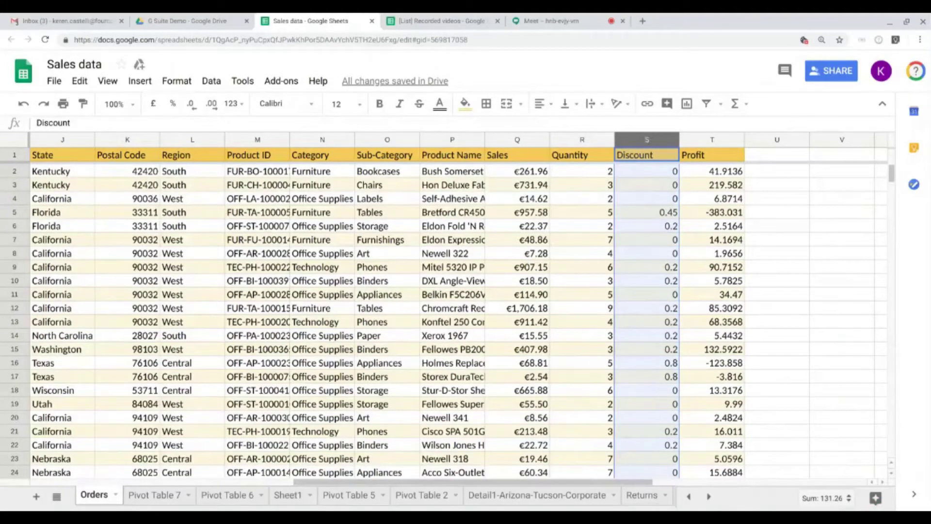
click(232, 104)
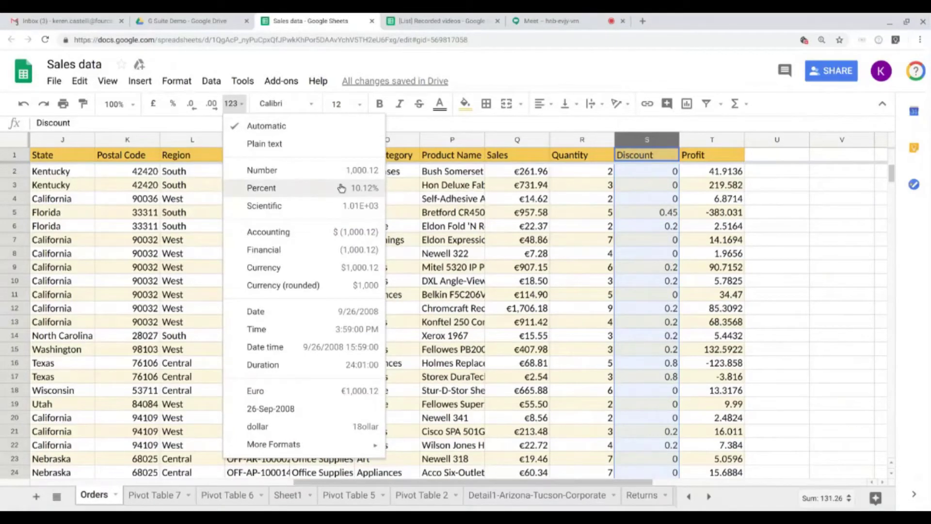
click(273, 188)
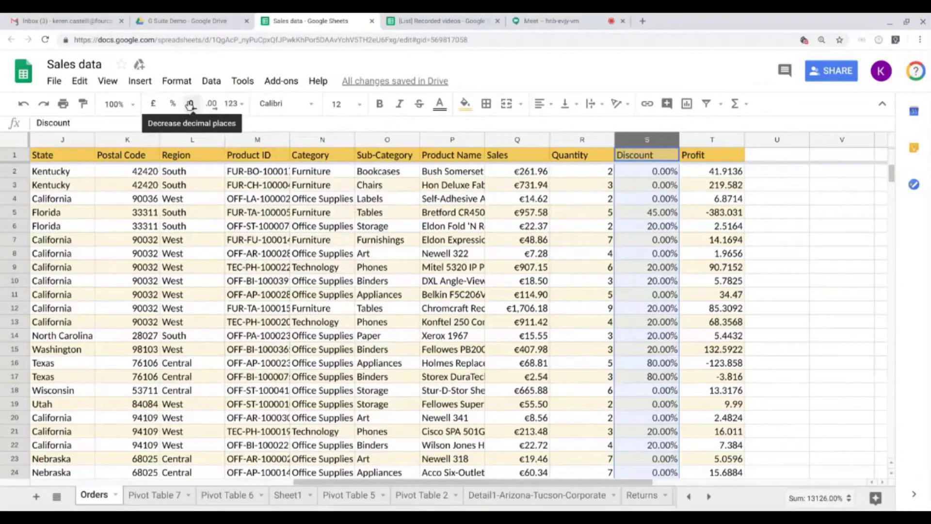
click(189, 105)
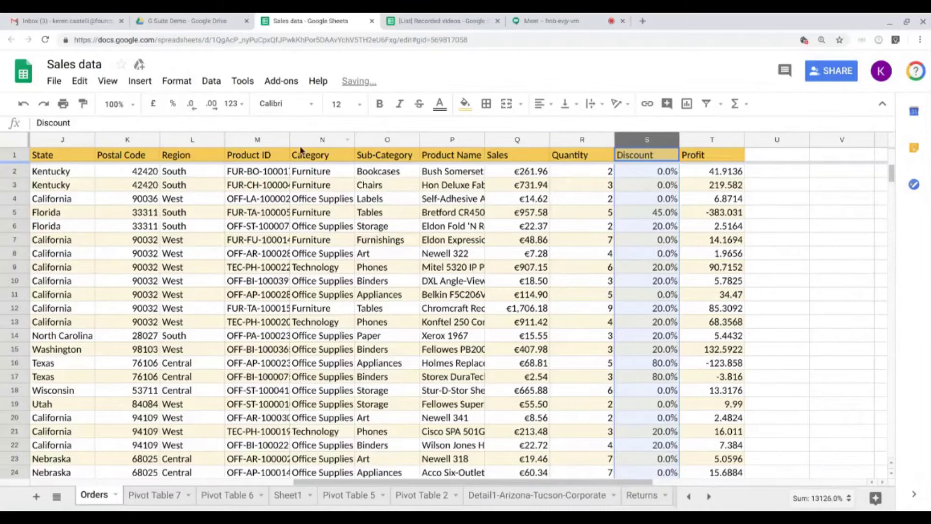
click(190, 105)
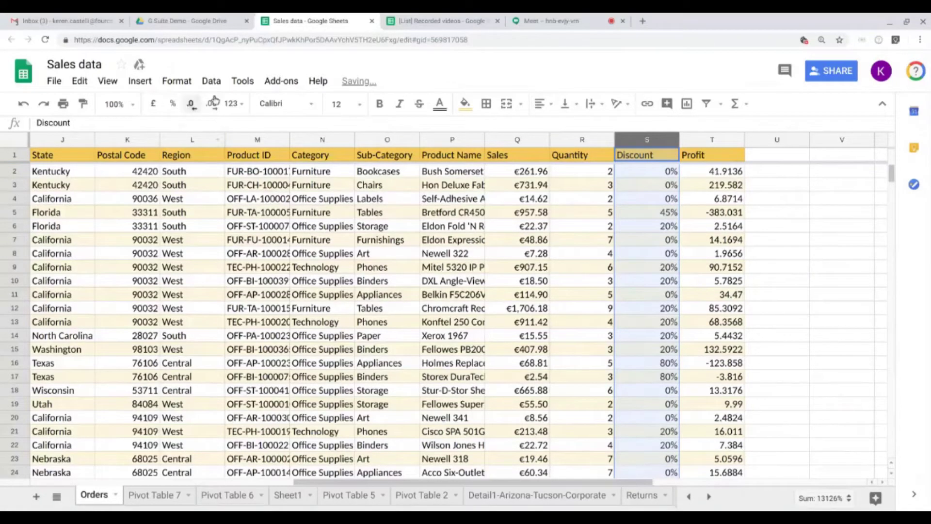
click(216, 239)
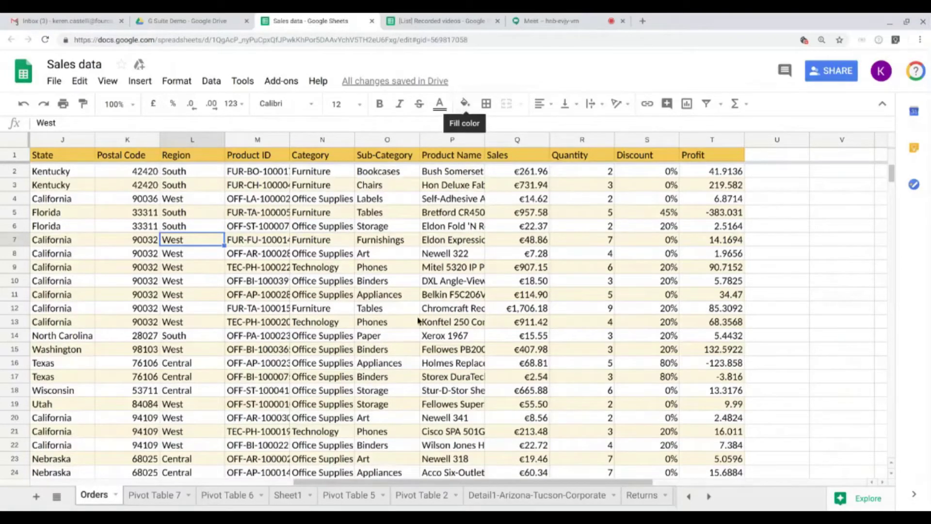
- Put a thin outer border around the order IDs and dates starting at A3
scroll(329, 482, left, 3)
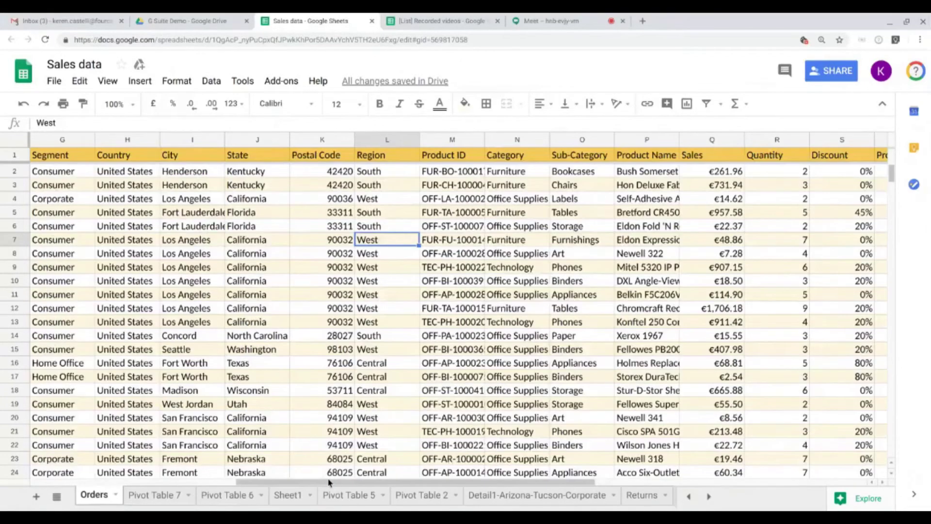
scroll(328, 481, left, 6)
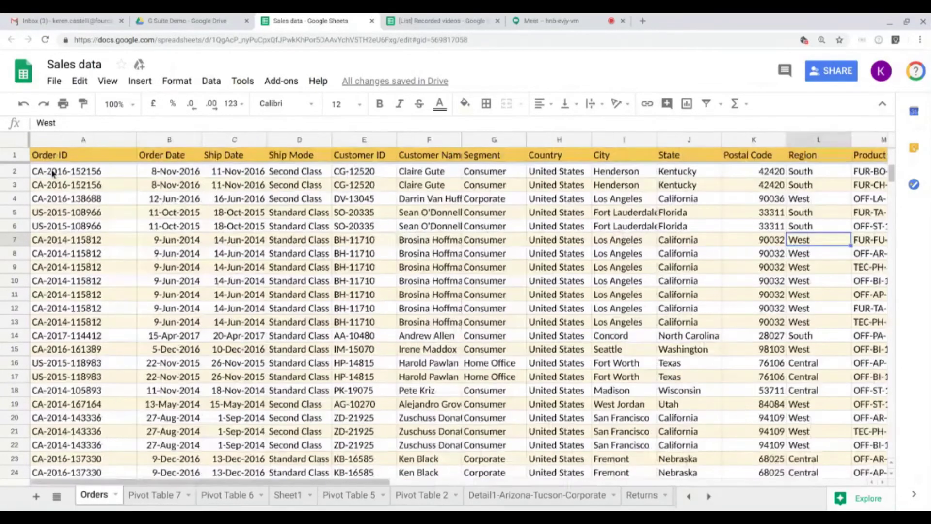
drag(49, 185, 258, 219)
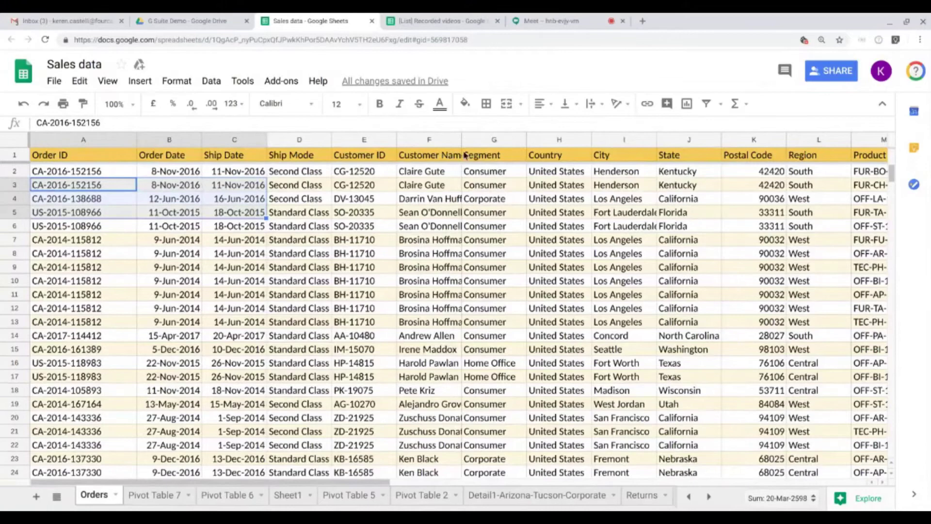
click(483, 104)
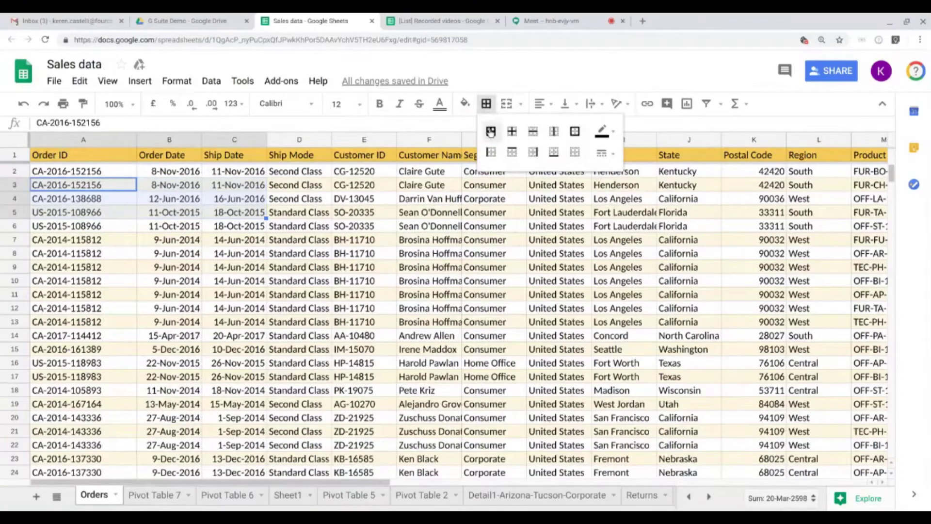
click(573, 132)
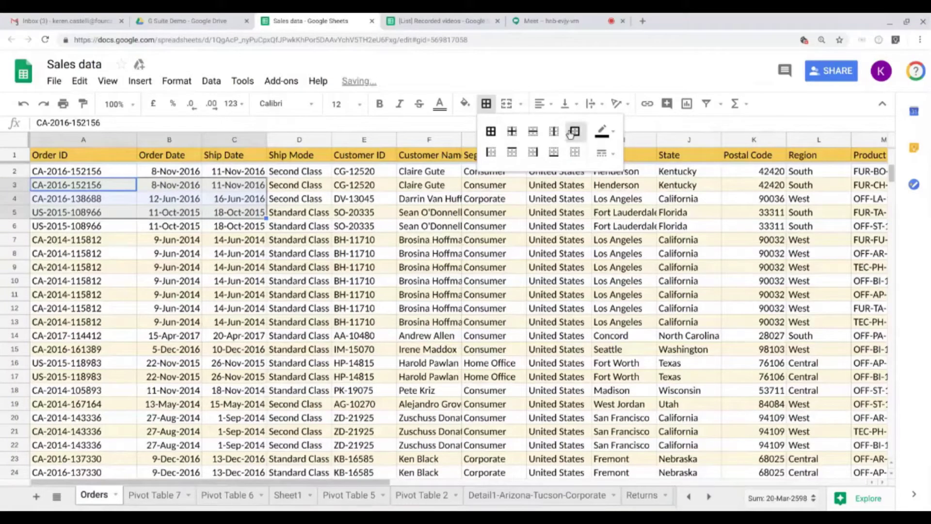
click(558, 280)
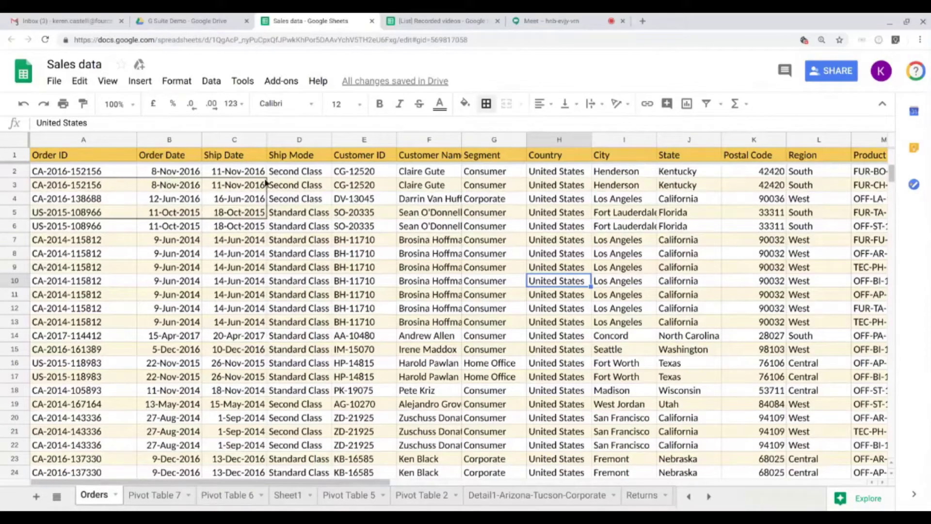
- Switch to the thick border line style and reapply the outer border to A3:C5
drag(41, 184, 255, 218)
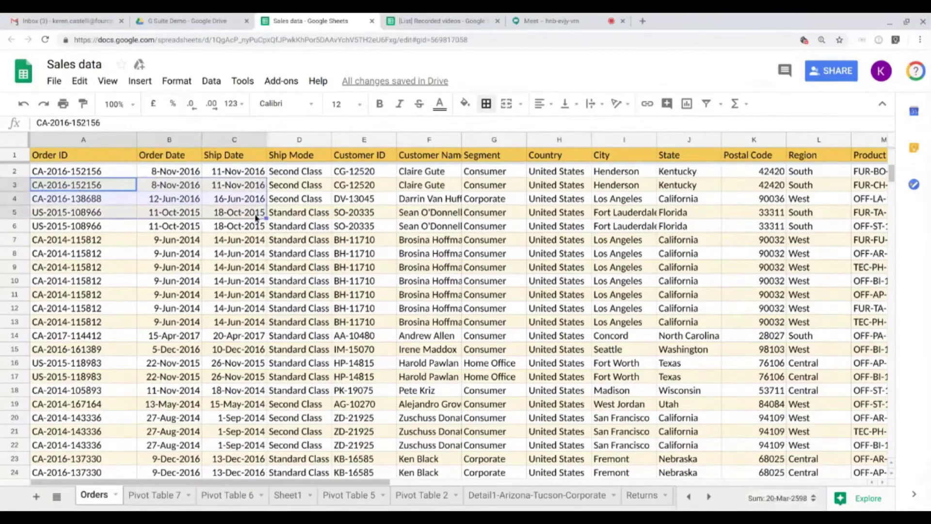
click(484, 105)
click(609, 154)
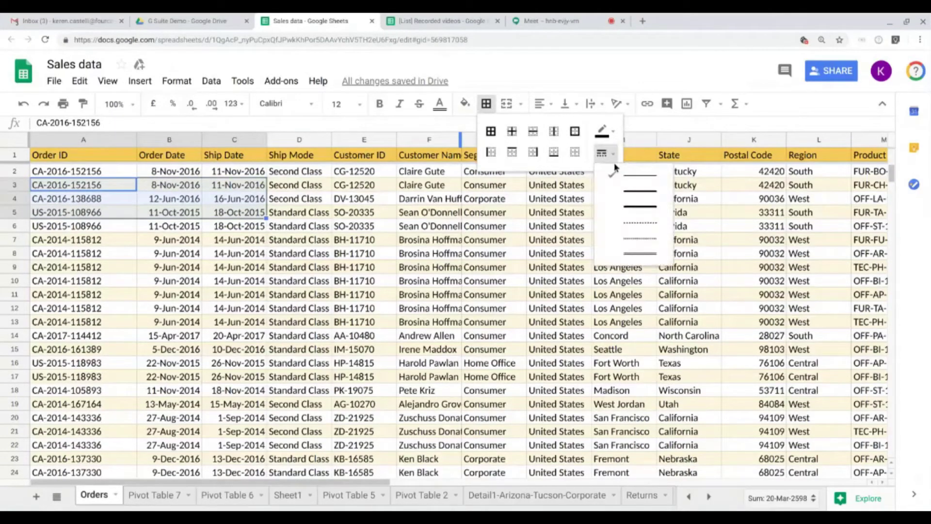
click(638, 210)
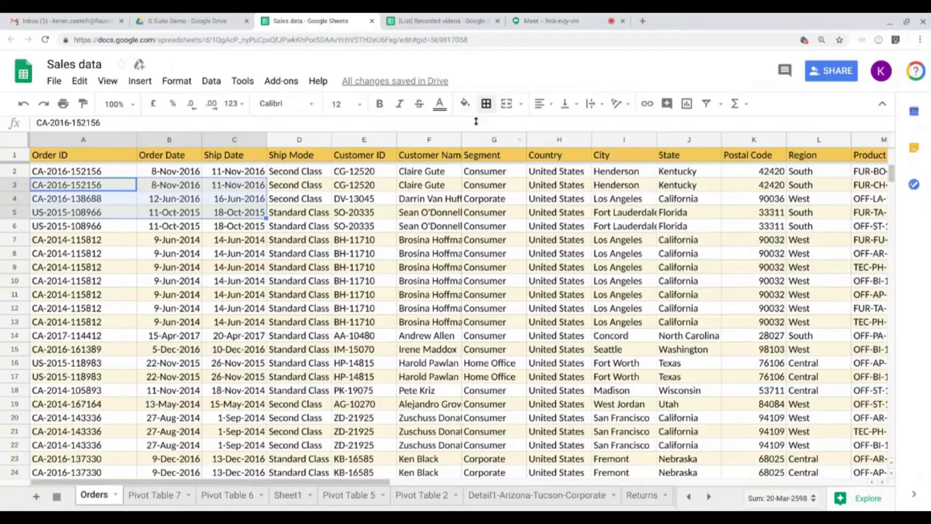
click(485, 104)
click(575, 131)
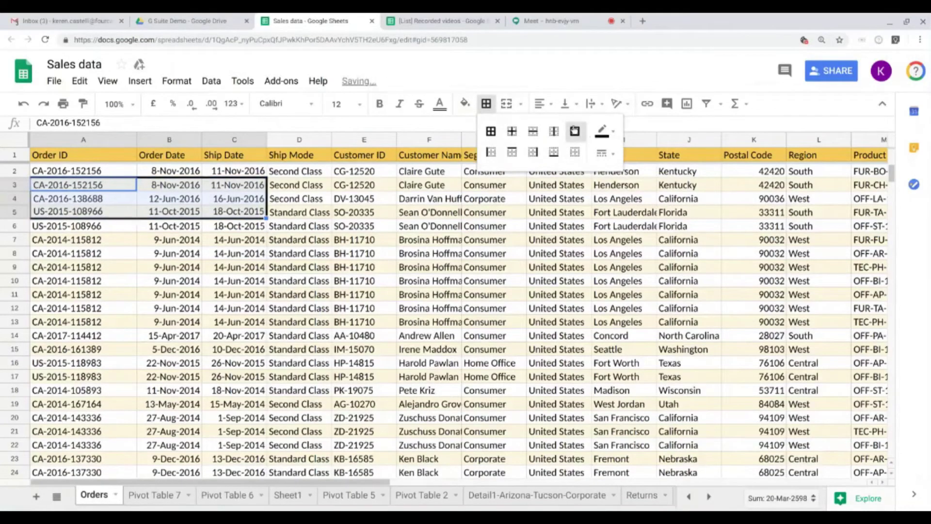
click(420, 243)
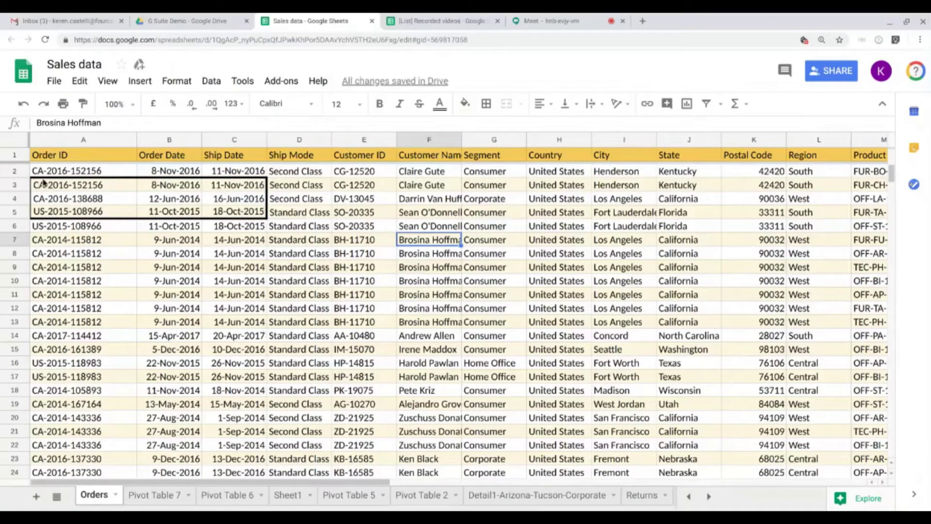
- Recolour the thick outer border around A3:C5 to red
mouse_move(43, 182)
mouse_down()
mouse_move(44, 196)
mouse_move(242, 212)
mouse_up()
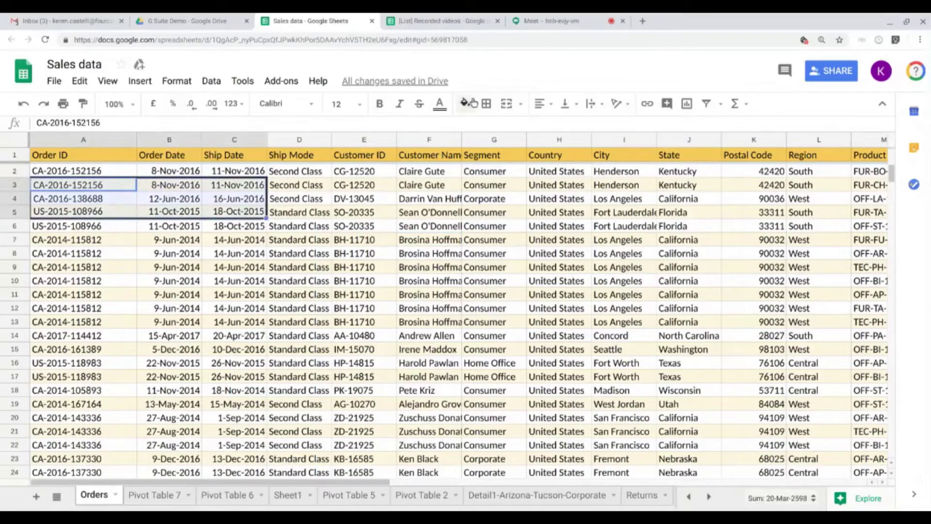
click(483, 103)
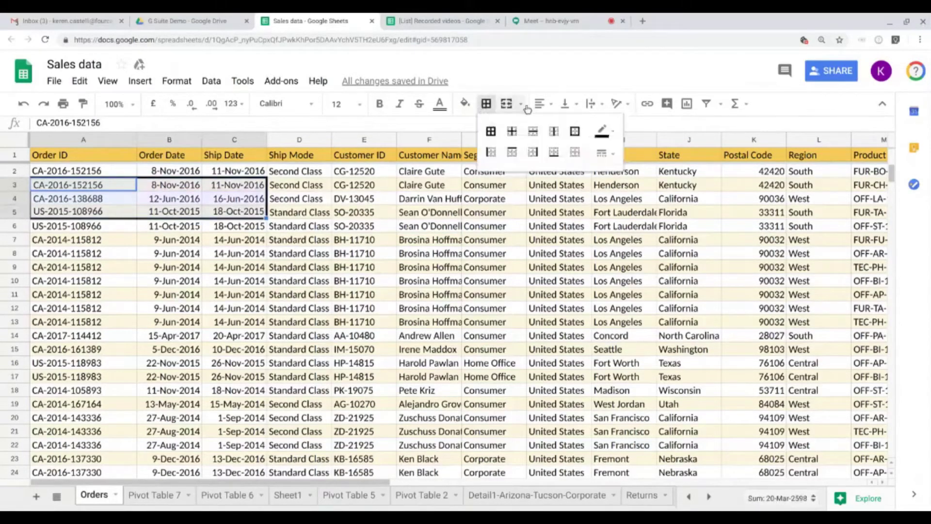
click(606, 131)
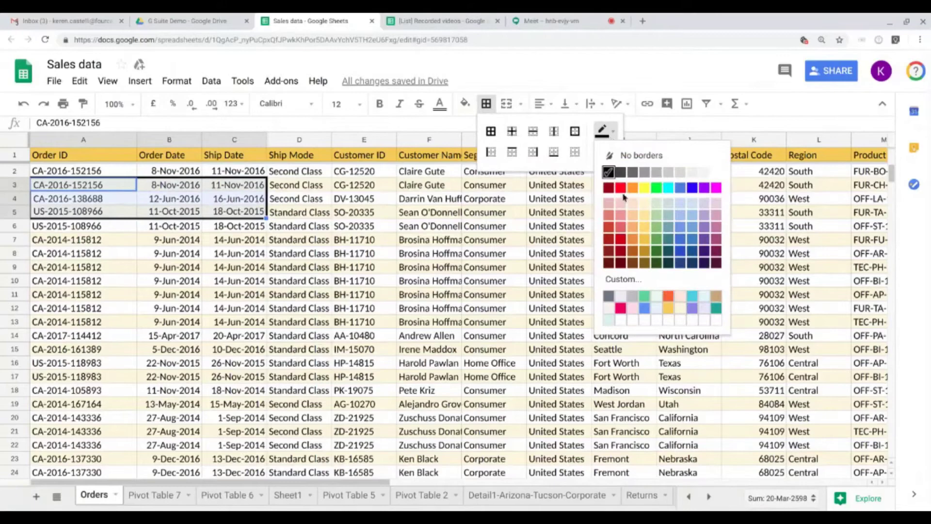
click(618, 188)
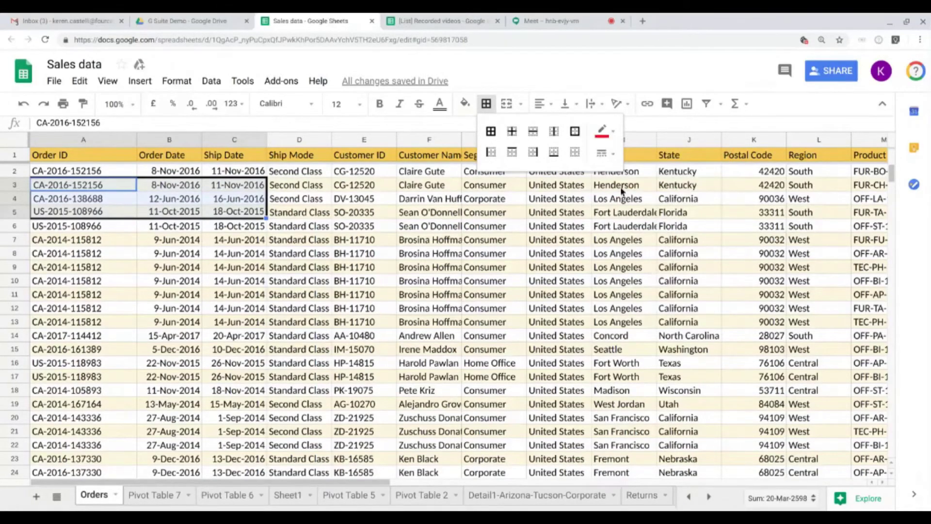
click(574, 131)
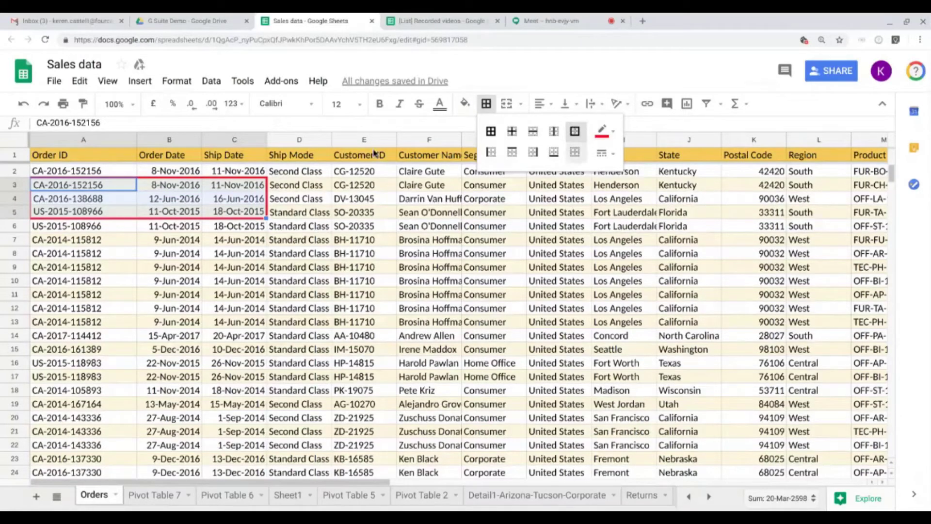
click(327, 226)
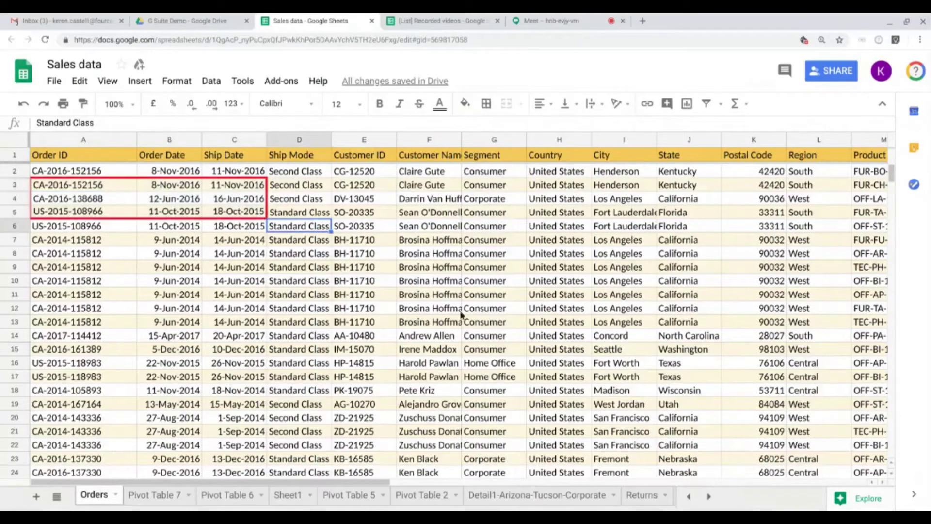
click(379, 281)
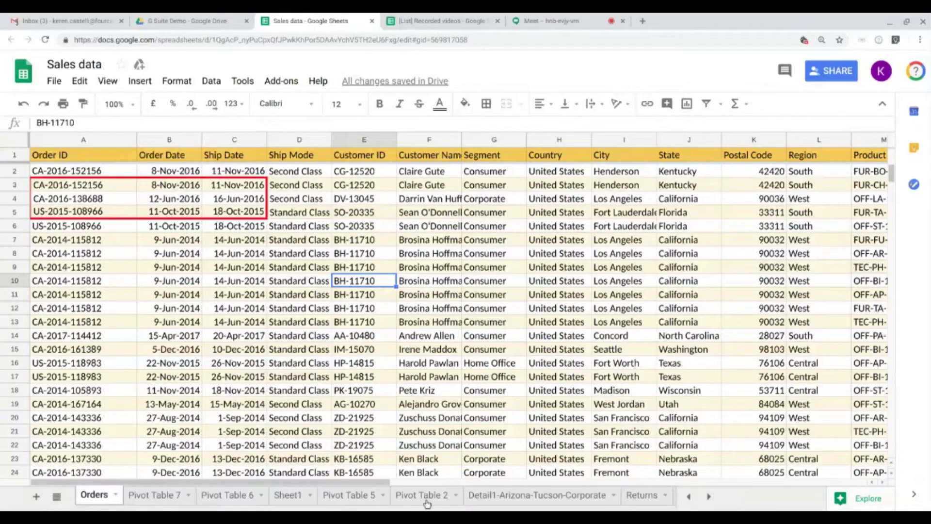
scroll(374, 483, right, 2)
scroll(373, 482, right, 2)
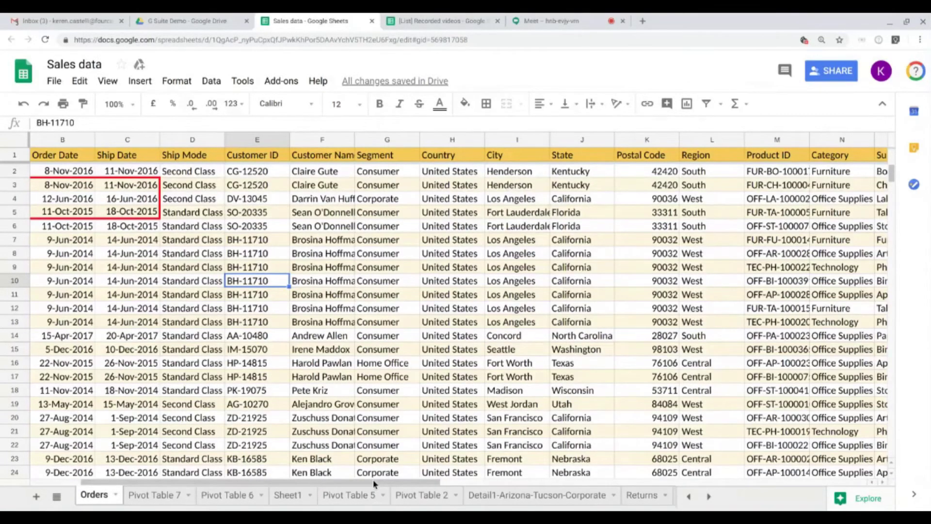
scroll(373, 483, right, 10)
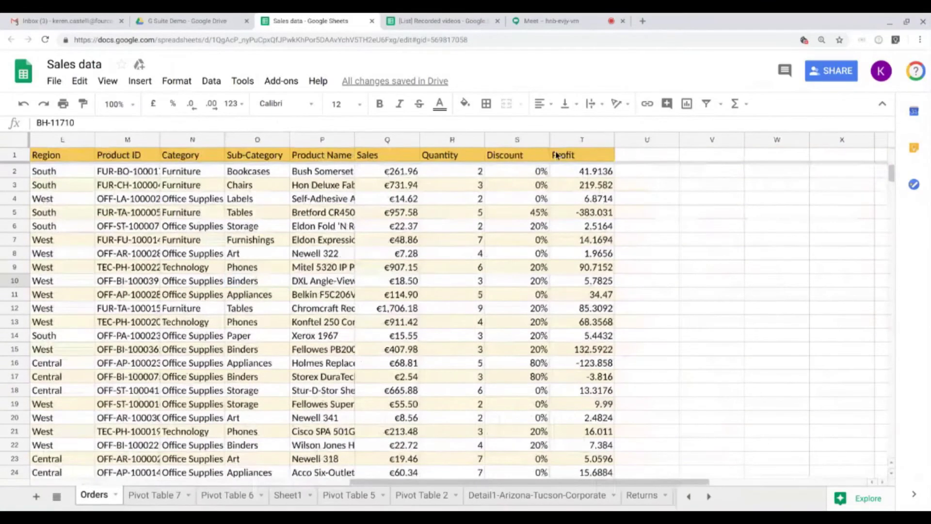
click(572, 155)
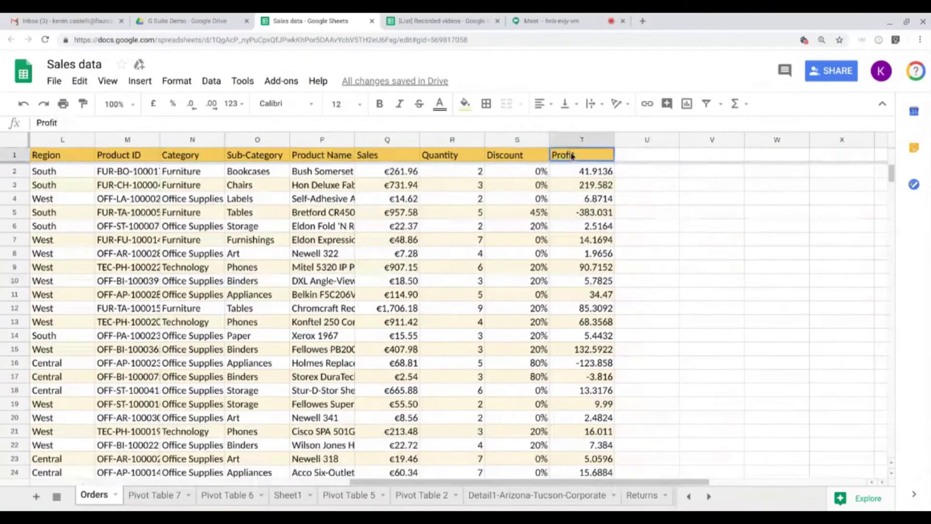
key(shift+Right)
key(shift+Right)
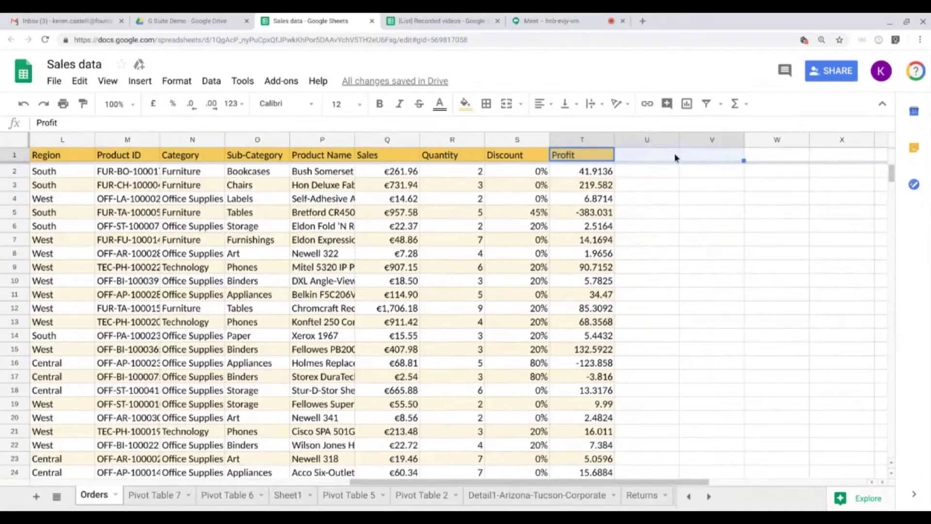
click(656, 202)
drag(585, 155, 698, 157)
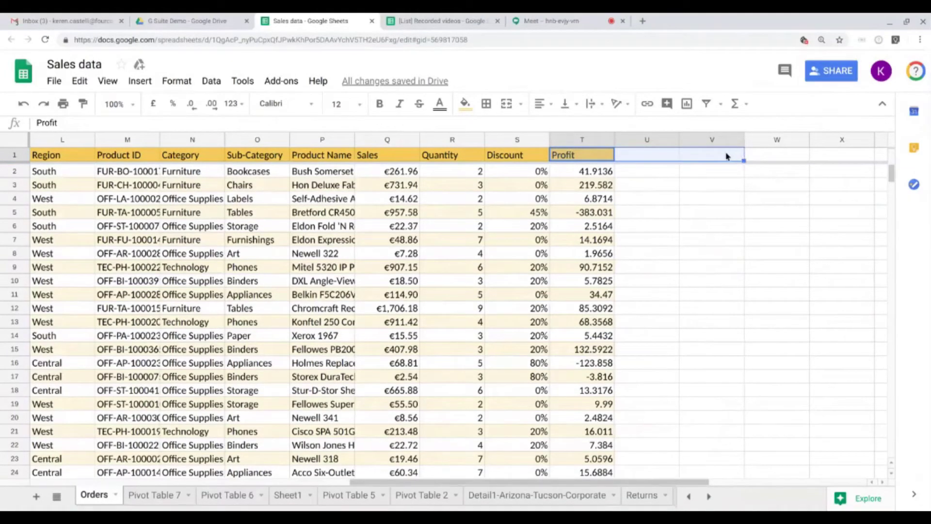
click(500, 104)
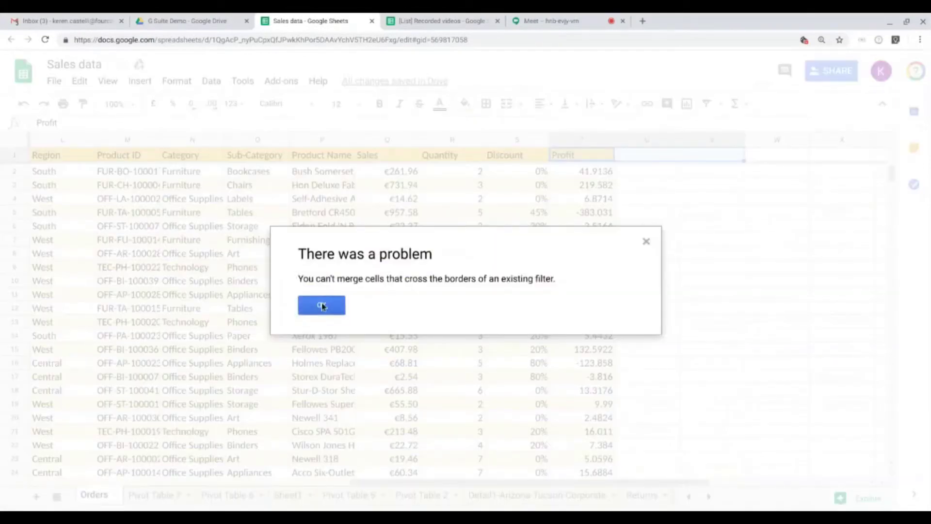
click(322, 305)
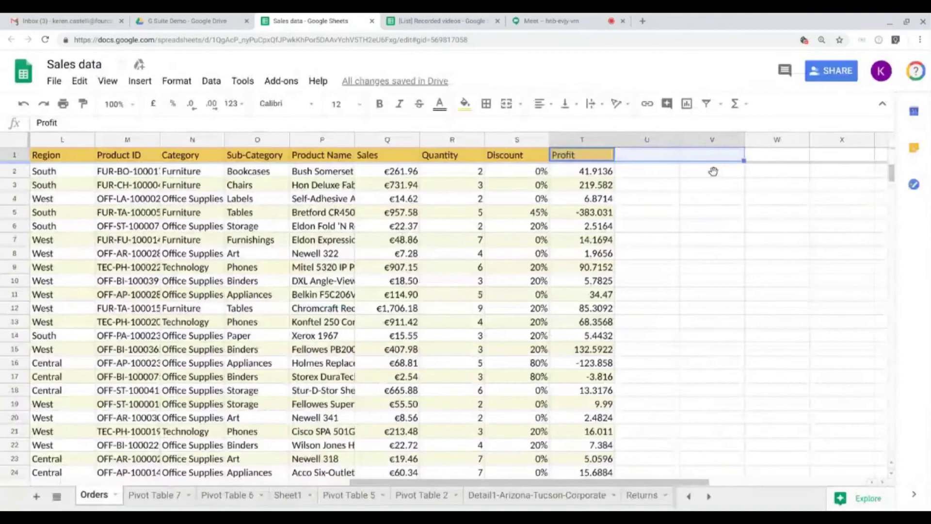
- Merge U4:W4 into one cell and enter 'only one cell' in it
drag(647, 198, 761, 202)
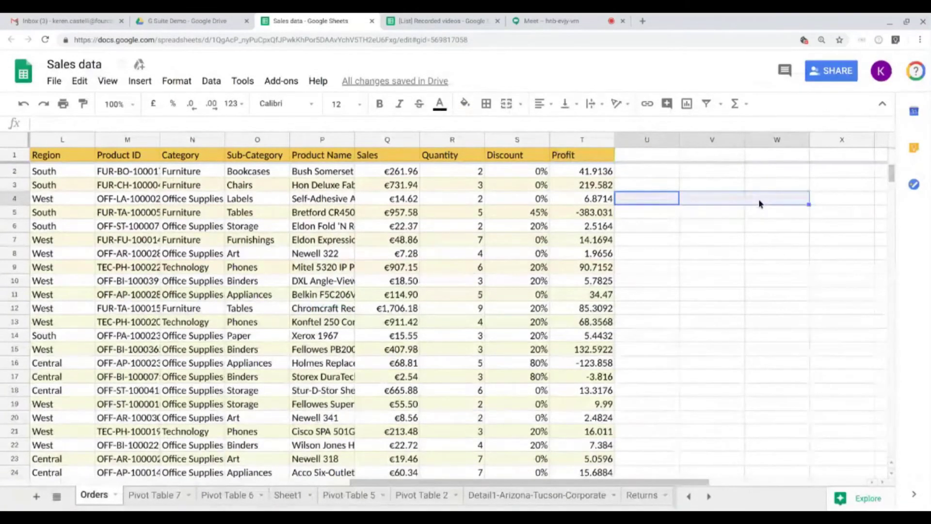
click(503, 103)
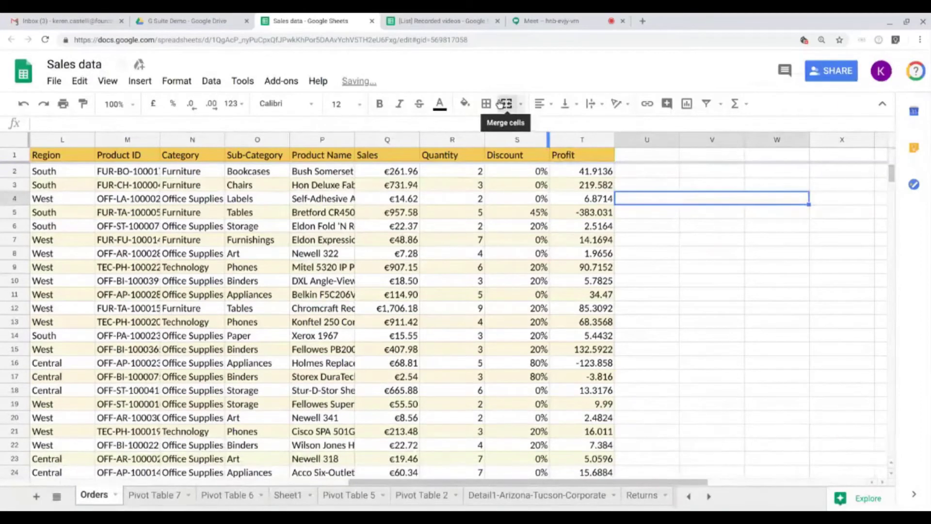
click(684, 242)
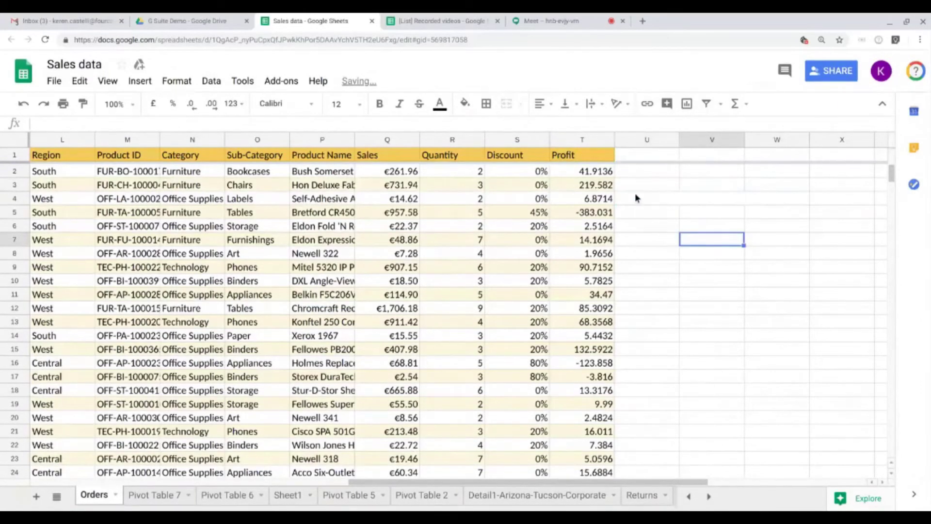
click(635, 194)
text(only one cell)
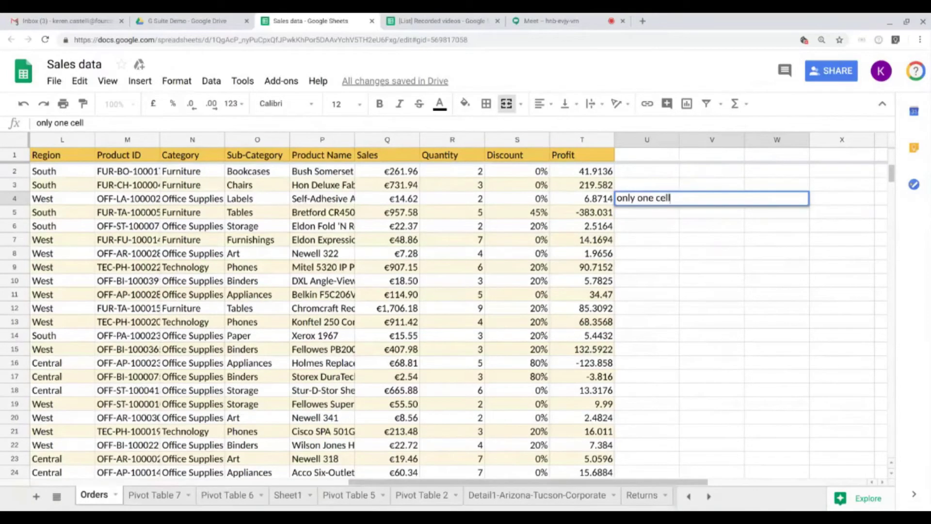
key(Return)
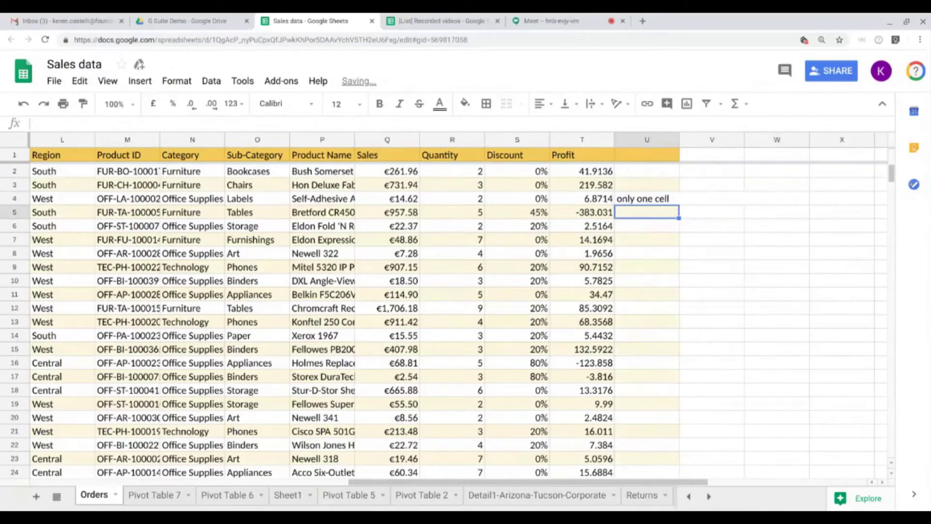
- Centre 'only one cell' horizontally across the merged U4:W4 cell
click(666, 200)
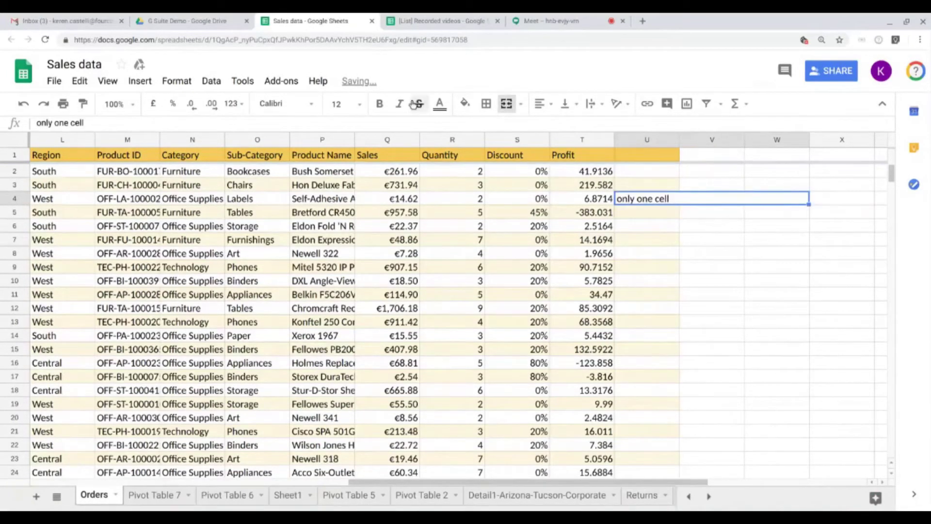
click(540, 105)
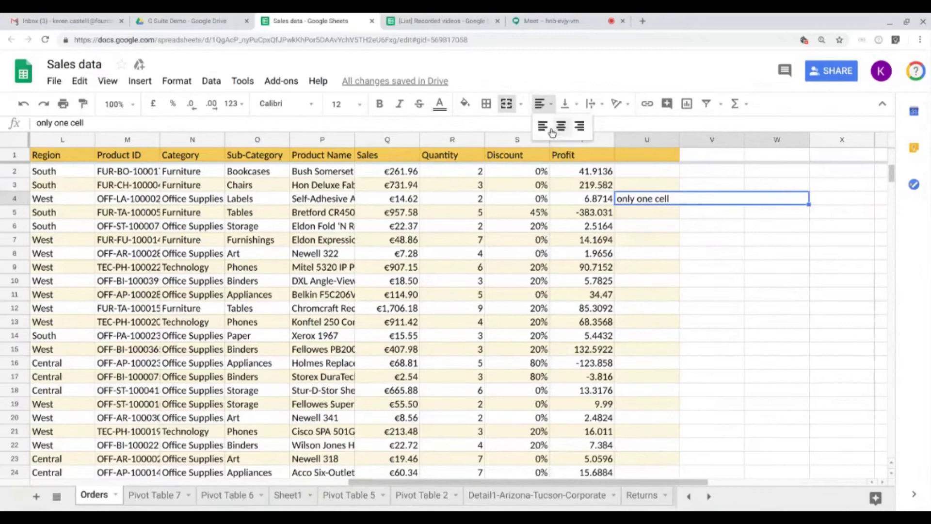
click(558, 126)
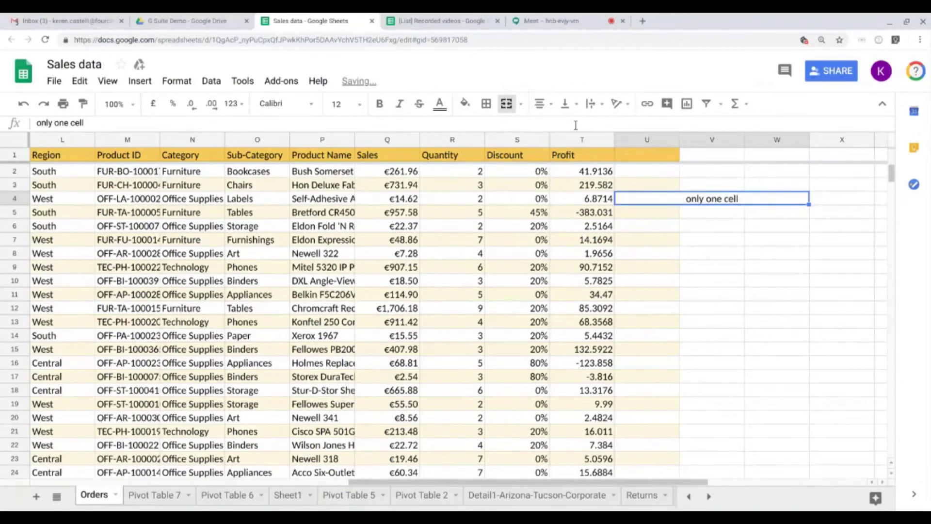
click(802, 308)
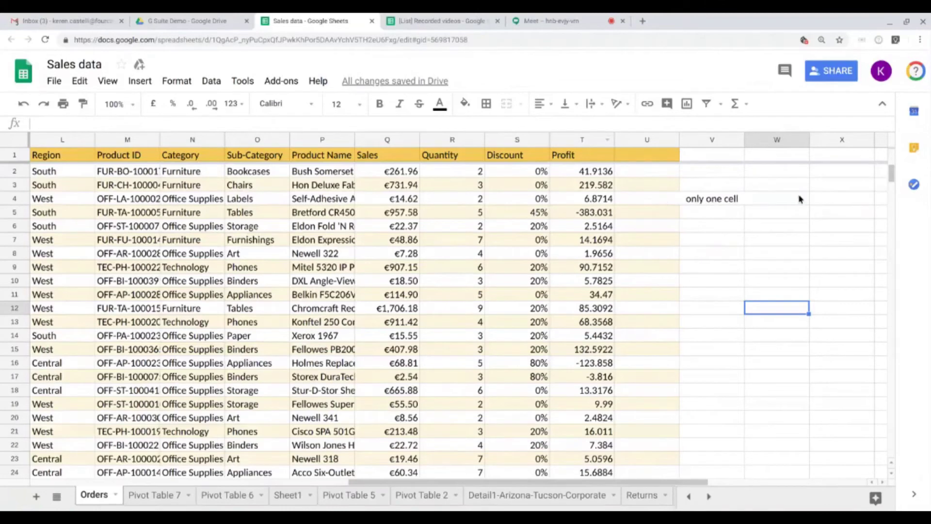
click(650, 198)
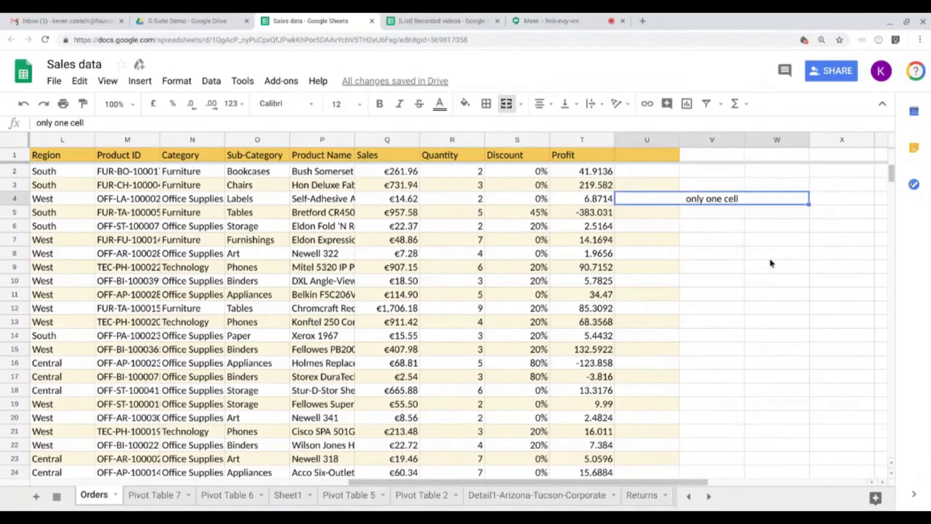
click(771, 257)
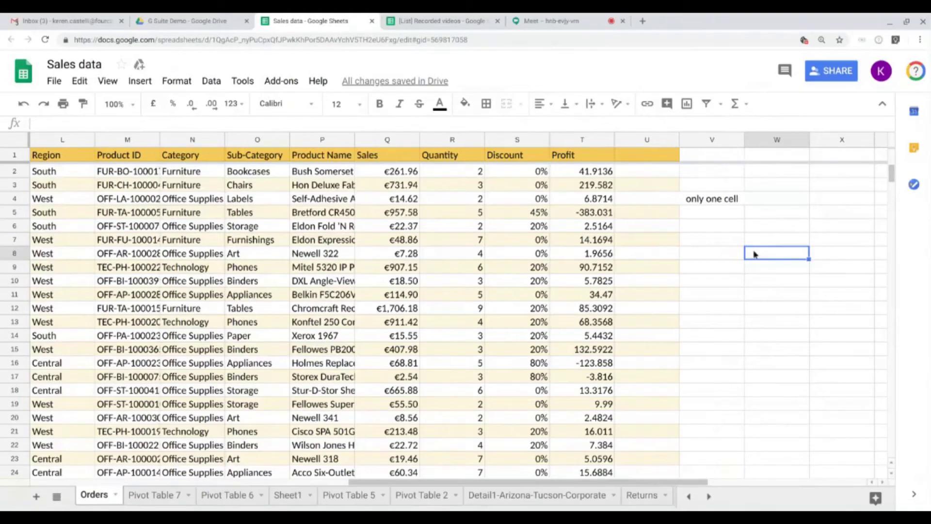
- Enter 'This is a long sentence' in V7 and 'This is a test' in W7
click(723, 235)
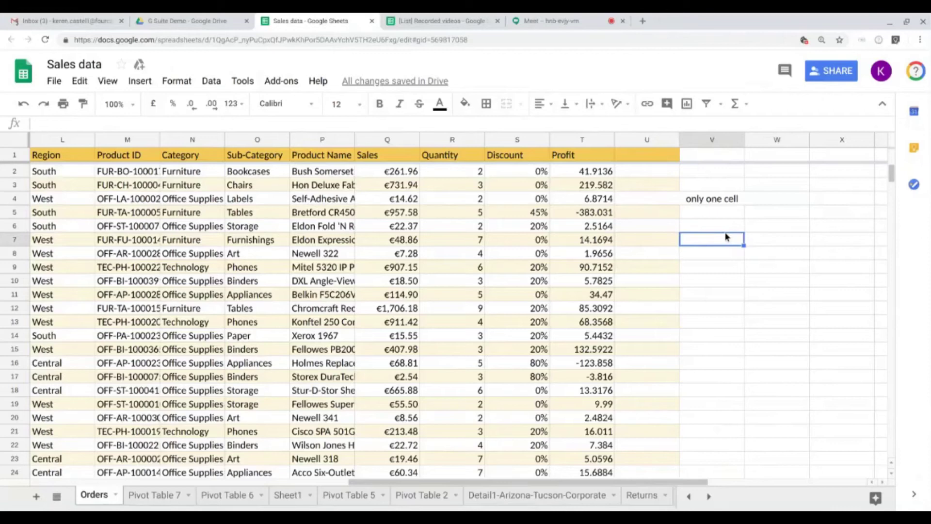
text(This is a lon)
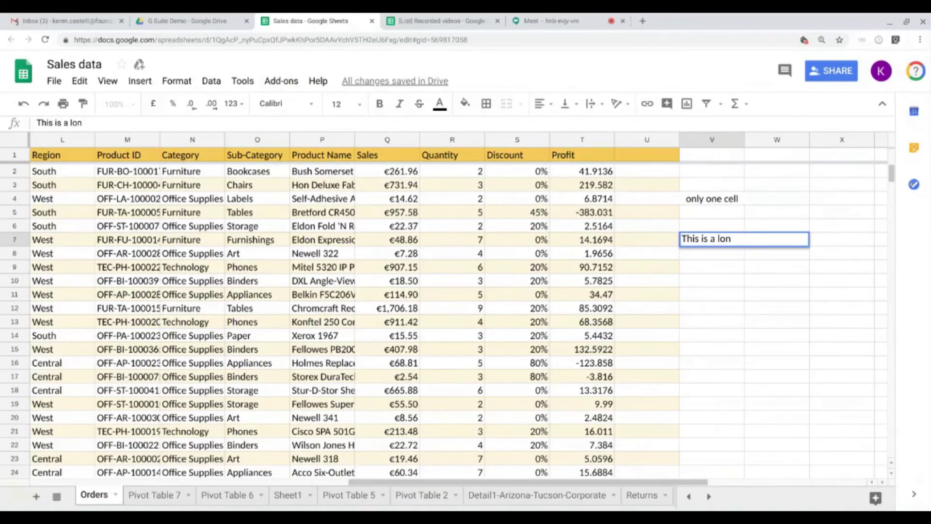
text(g sentence)
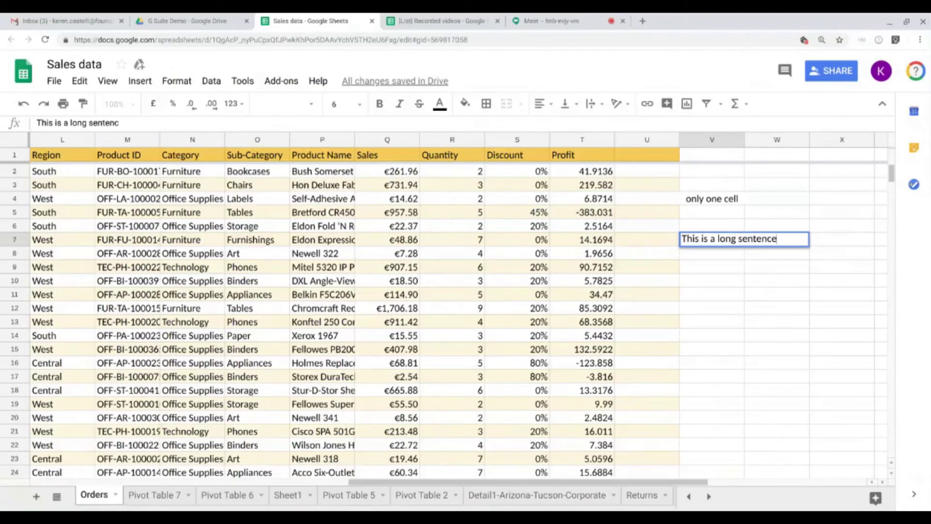
key(Return)
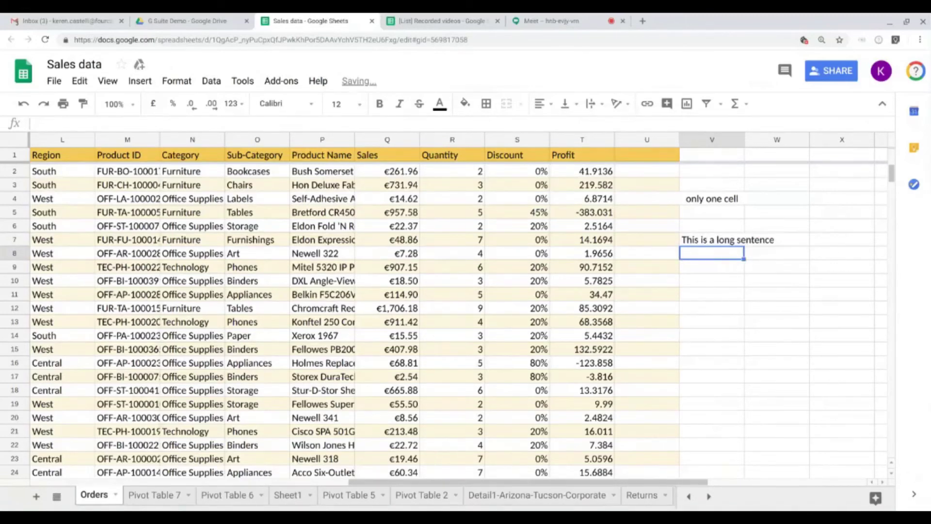
click(777, 241)
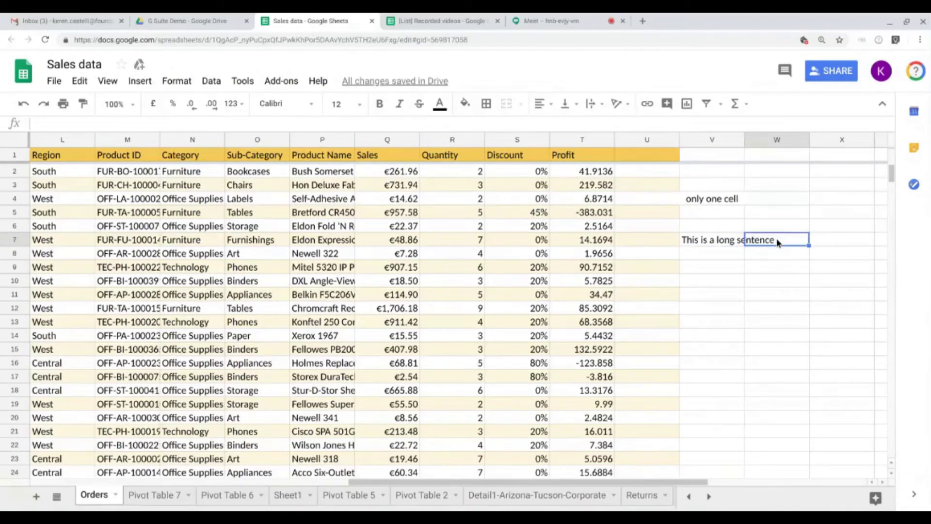
text(This is a e)
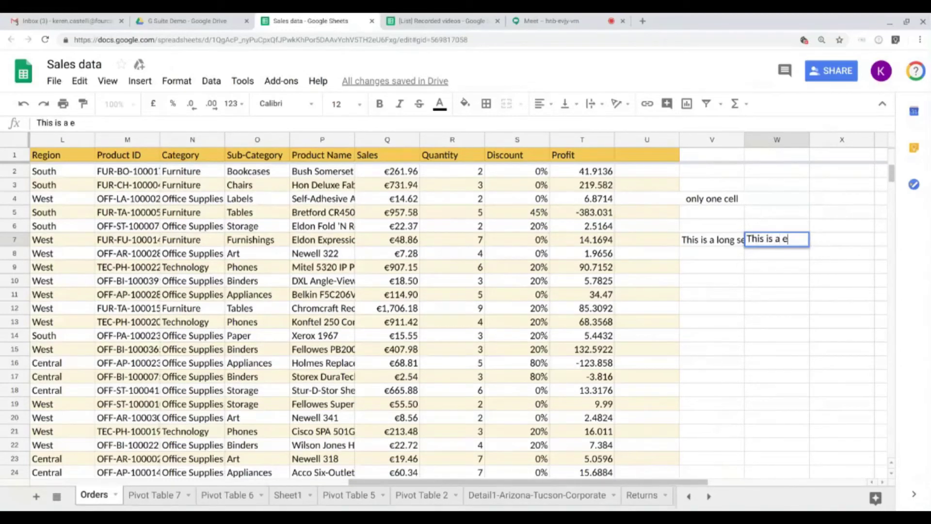
key(BackSpace)
text(test)
key(Return)
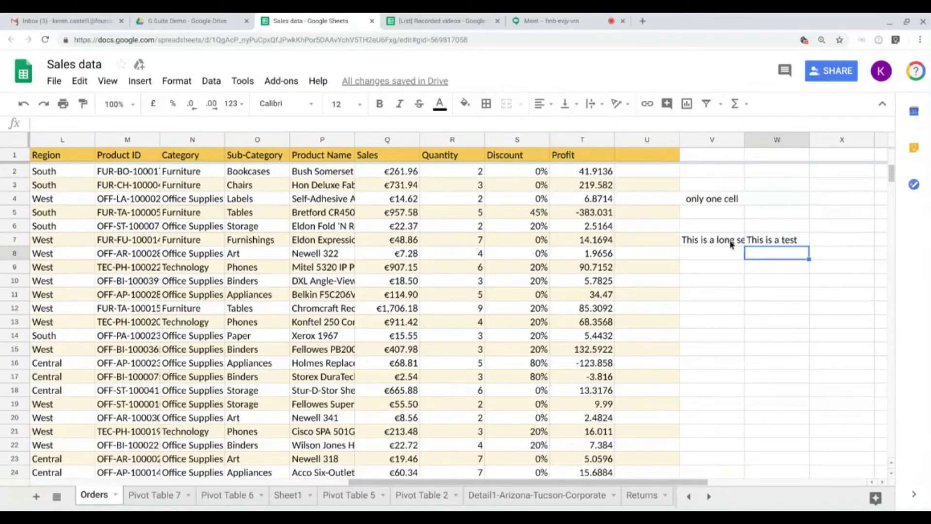
- Wrap the long sentence in V7 onto two lines
click(707, 241)
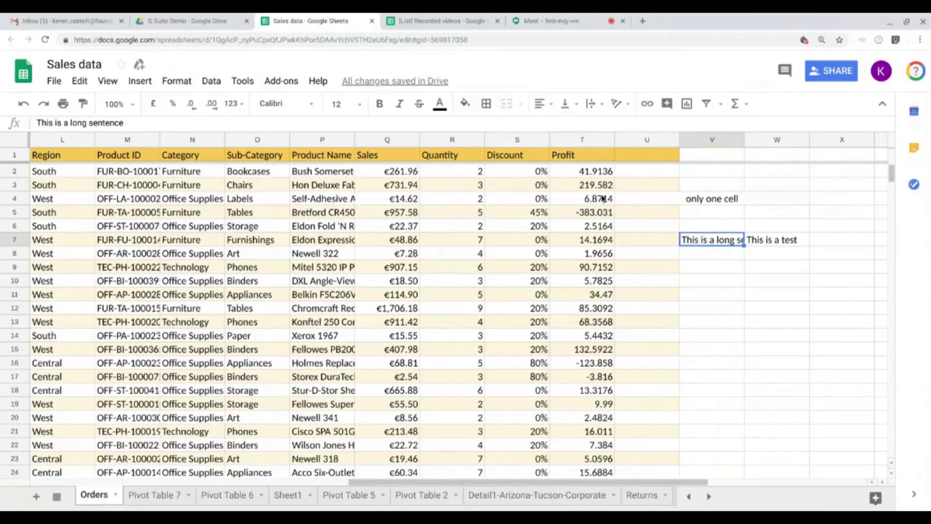
click(595, 105)
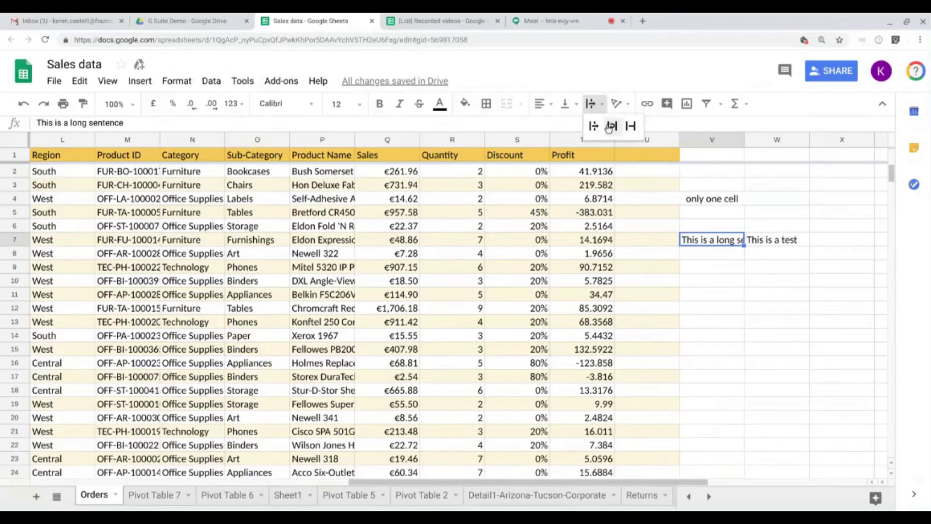
click(611, 126)
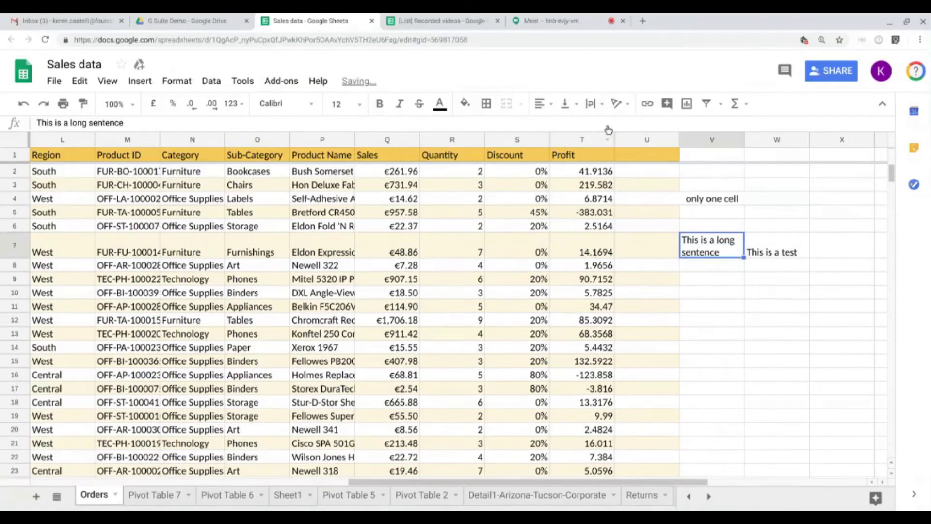
click(711, 292)
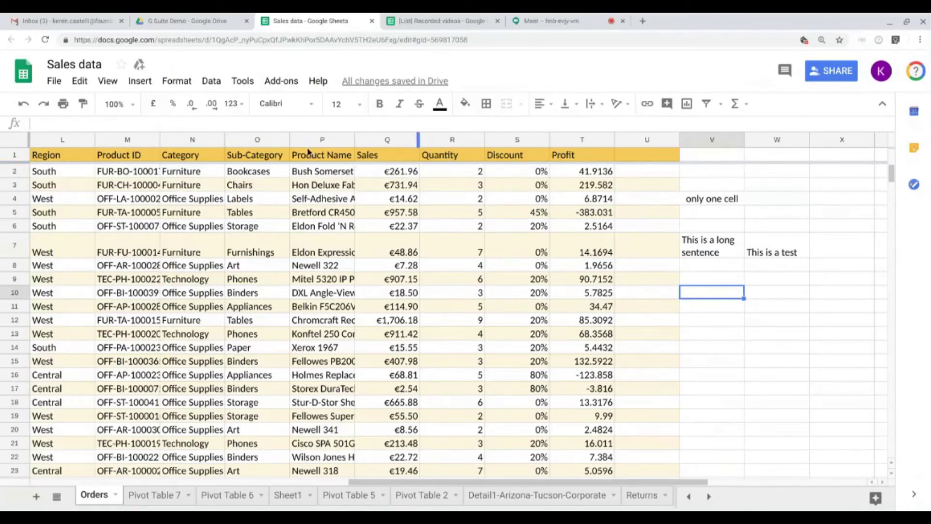
- Tilt the Discount header upward and auto-fit column S to it
click(516, 155)
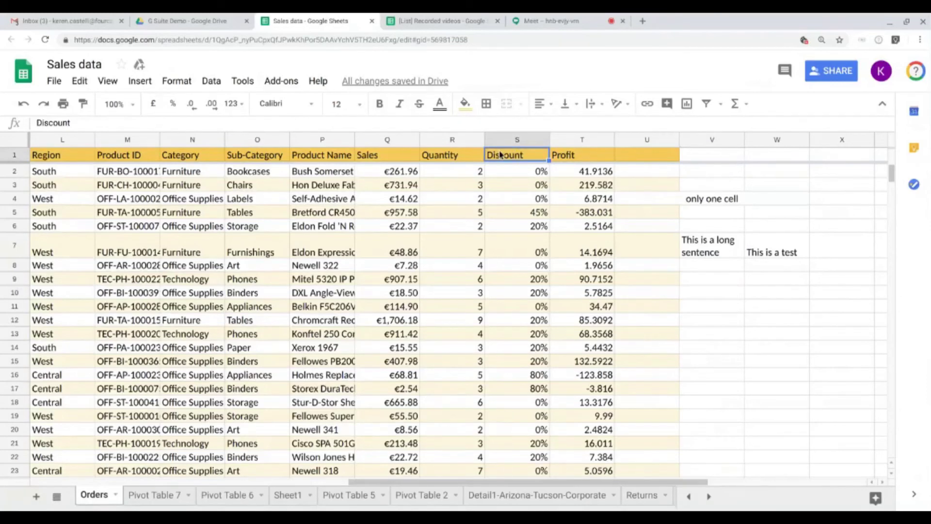
click(623, 103)
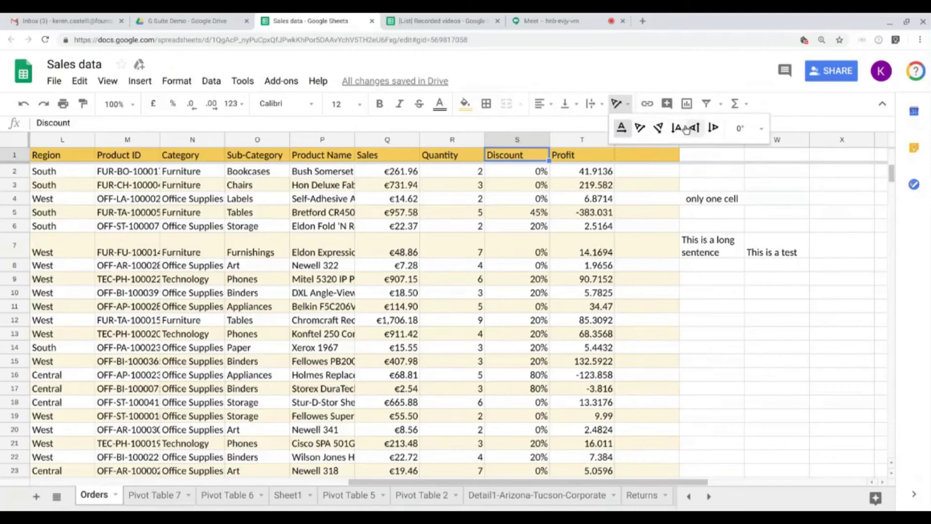
click(639, 128)
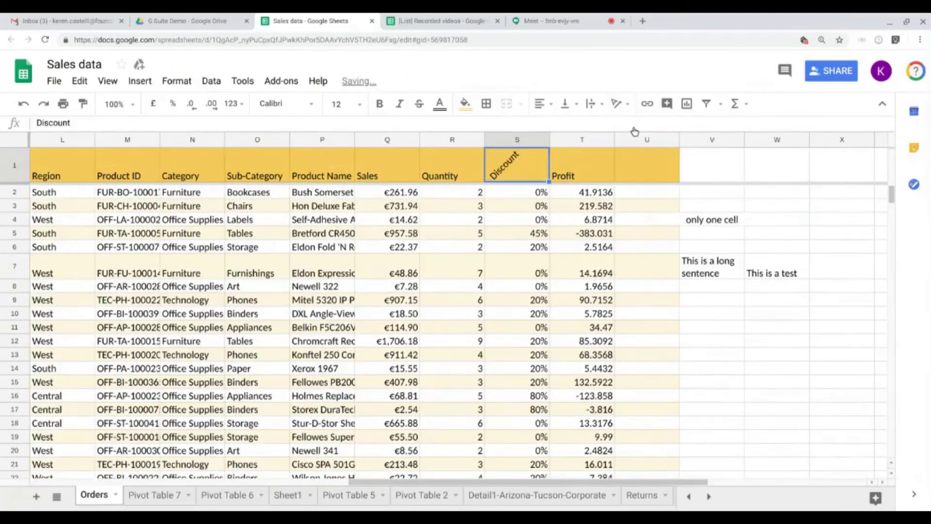
double_click(541, 132)
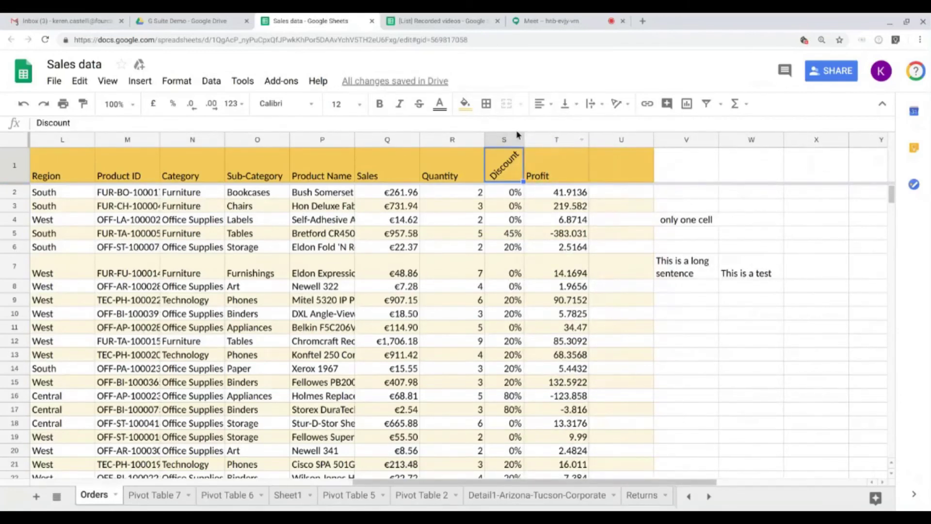
key(Right)
key(Down)
key(Down)
key(Down)
key(Down)
key(Down)
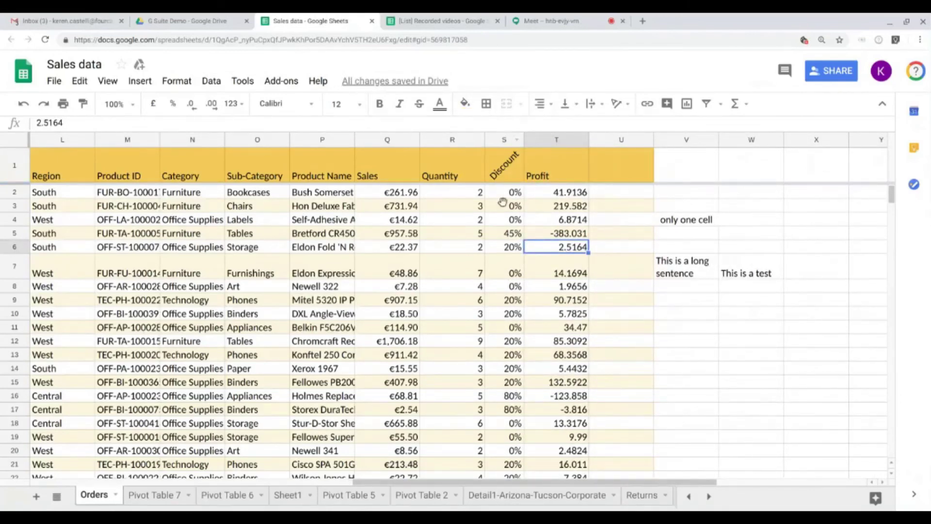
- Tilt the Quantity and Profit headers upward and narrow columns R and T to fit
click(465, 169)
click(617, 103)
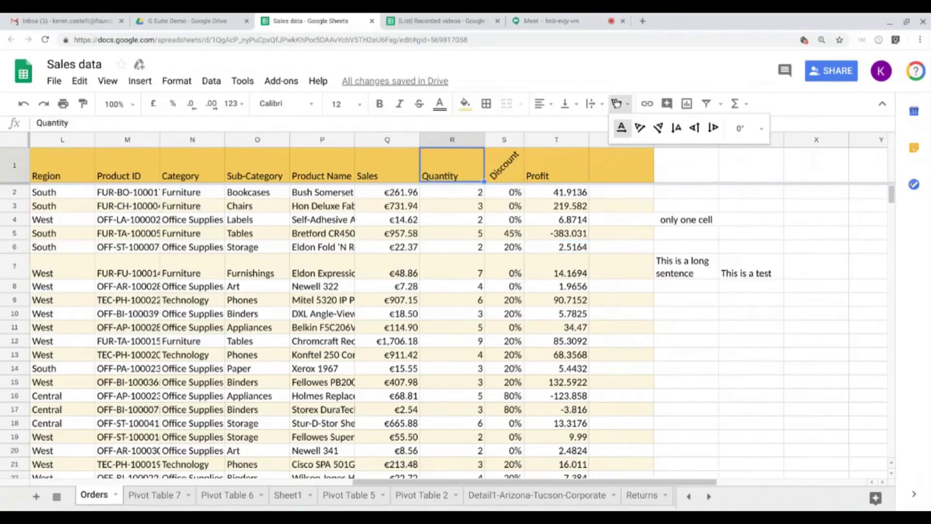
click(640, 127)
click(538, 160)
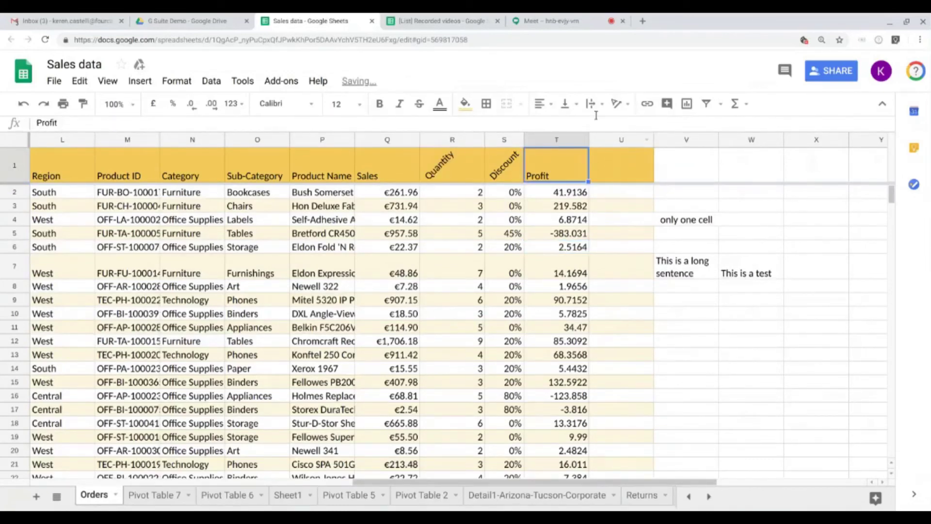
click(617, 103)
click(640, 127)
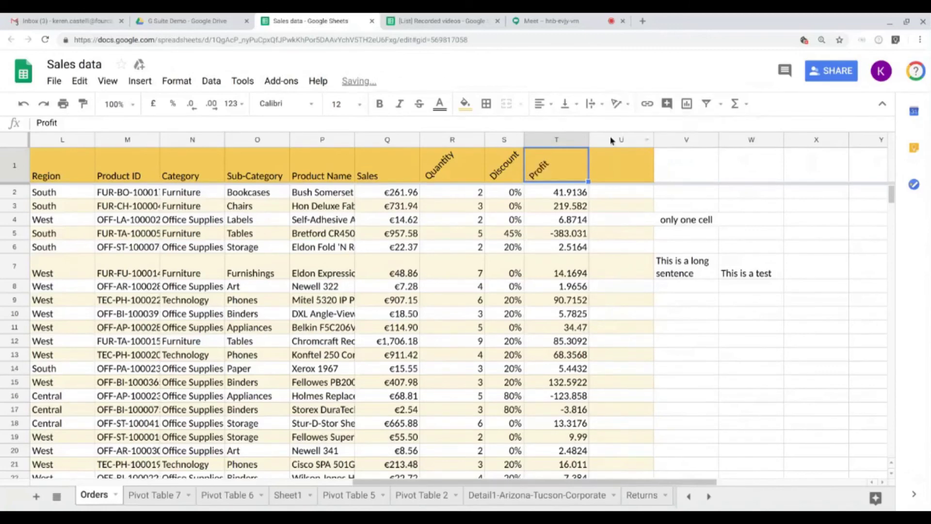
double_click(581, 131)
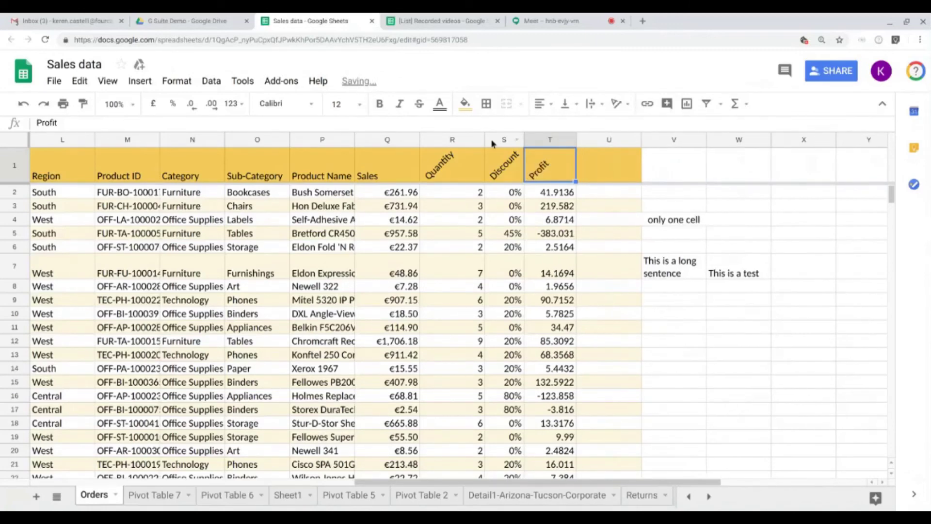
double_click(477, 134)
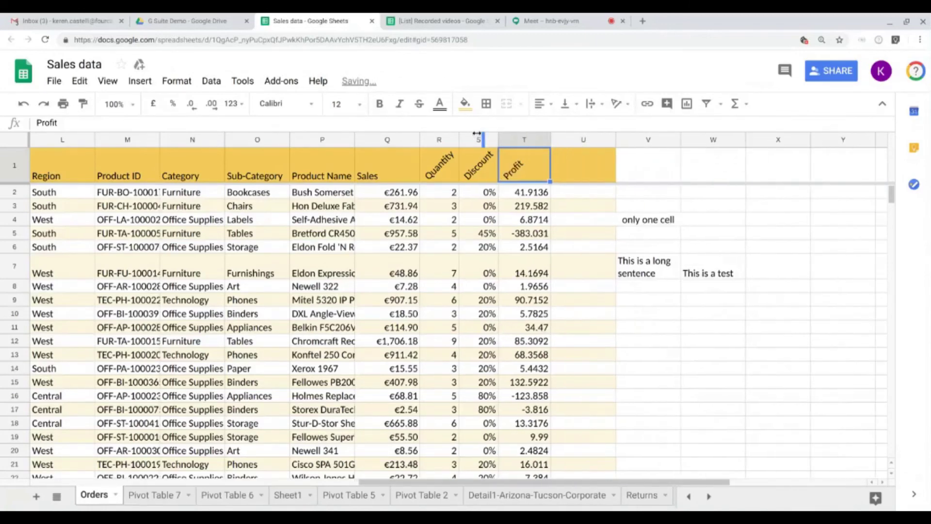
click(610, 354)
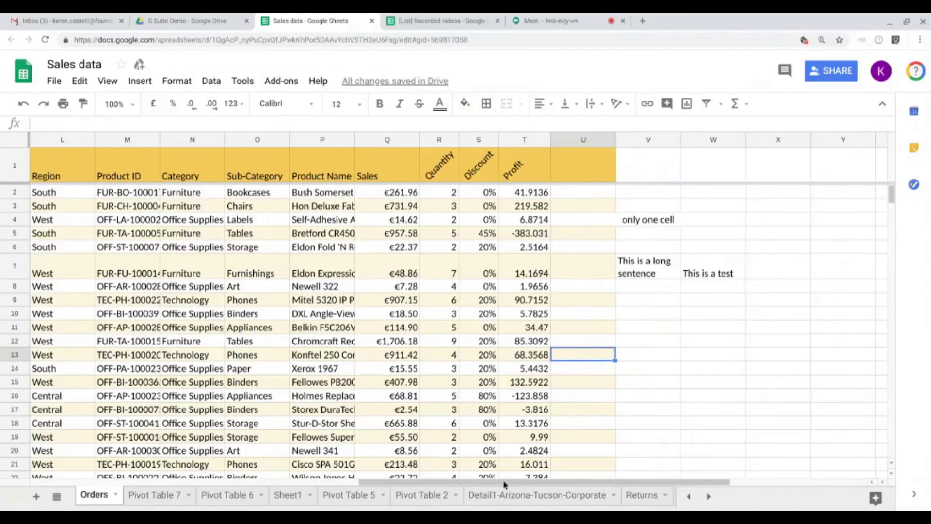
- Scroll back left to column A to show the Orders table from Order ID onward
scroll(498, 484, left, 4)
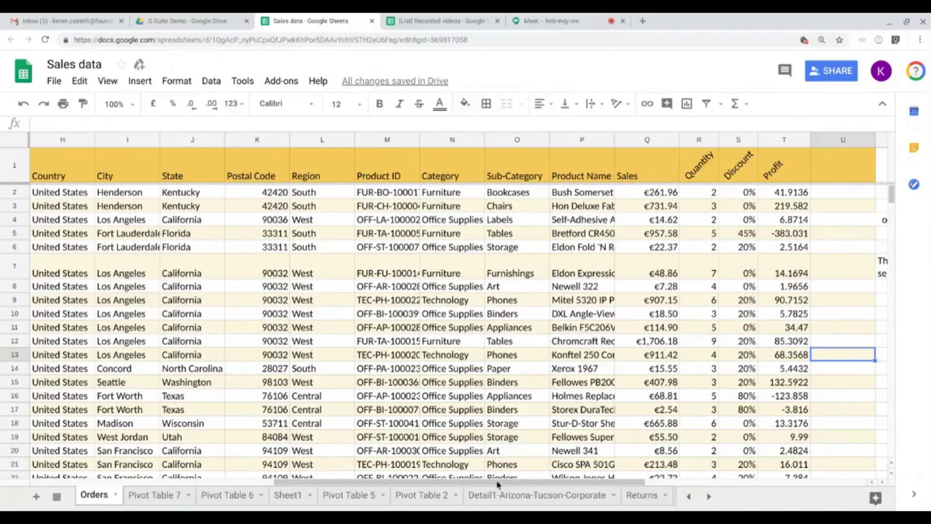
scroll(498, 484, left, 5)
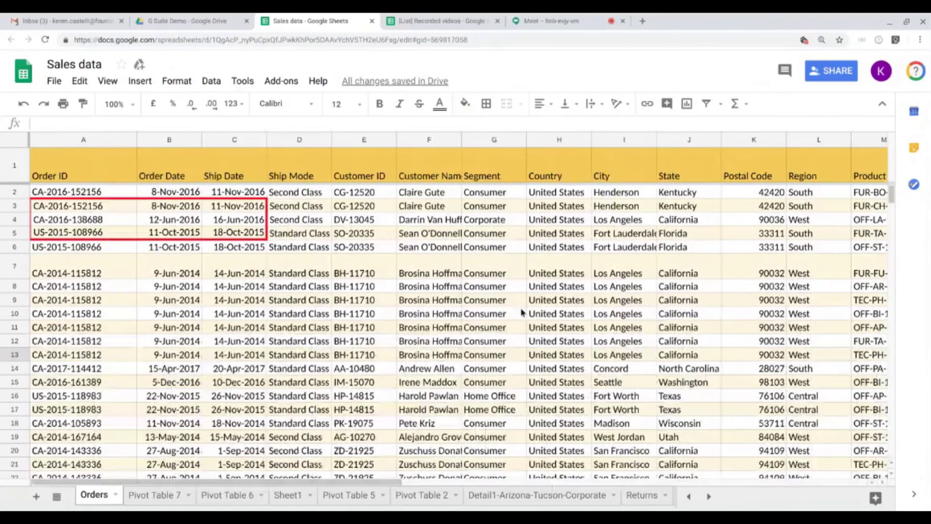
scroll(522, 312, down, 3)
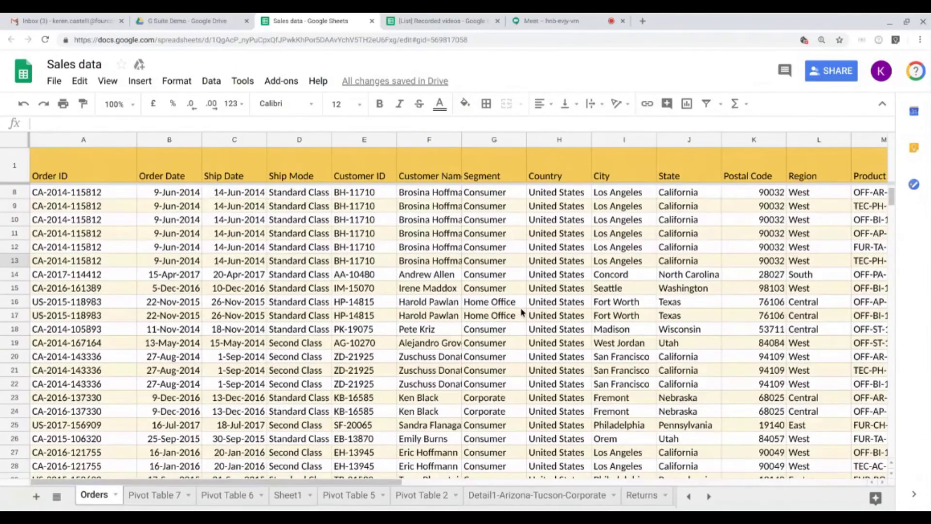
scroll(522, 311, up, 3)
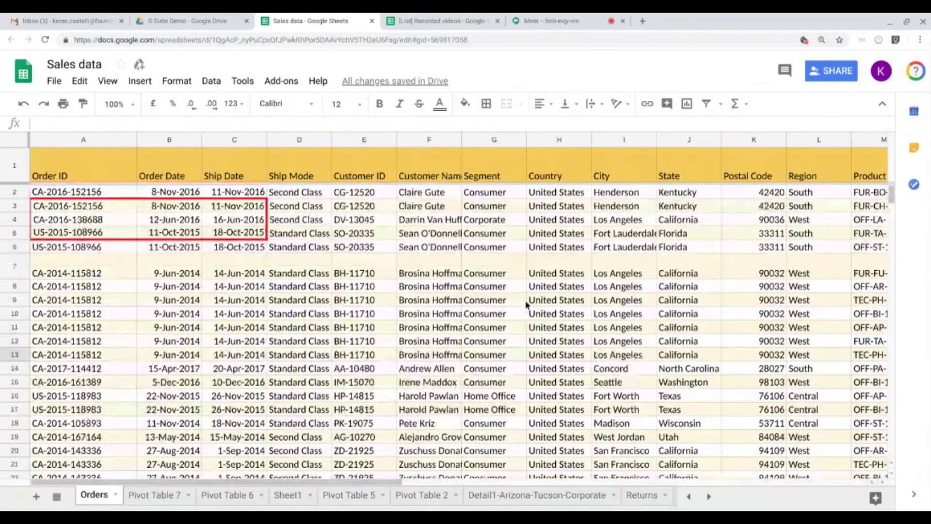